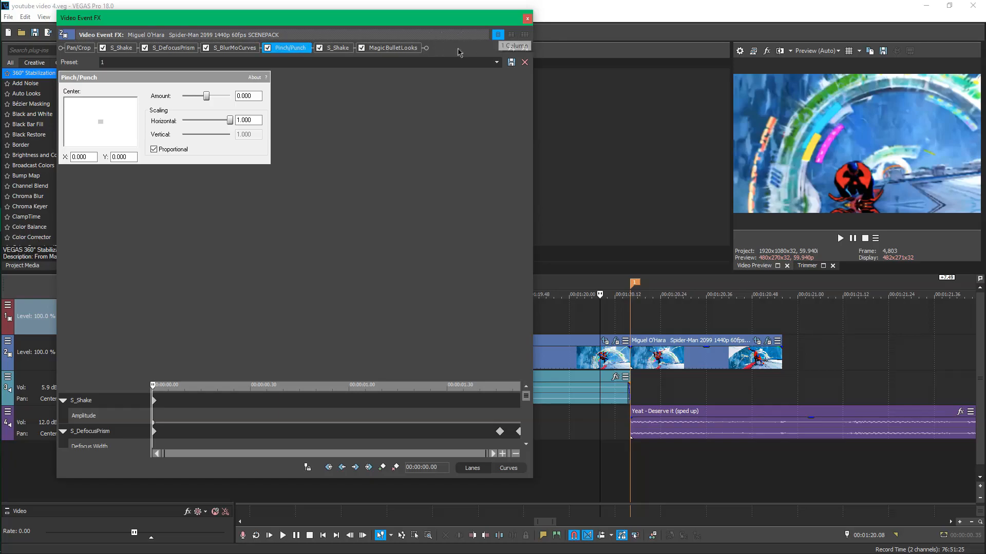
Reopen the Video Event FX of the clip just before the marker and look through its S_DefocusPrism parameters
click(527, 19)
click(616, 342)
click(172, 48)
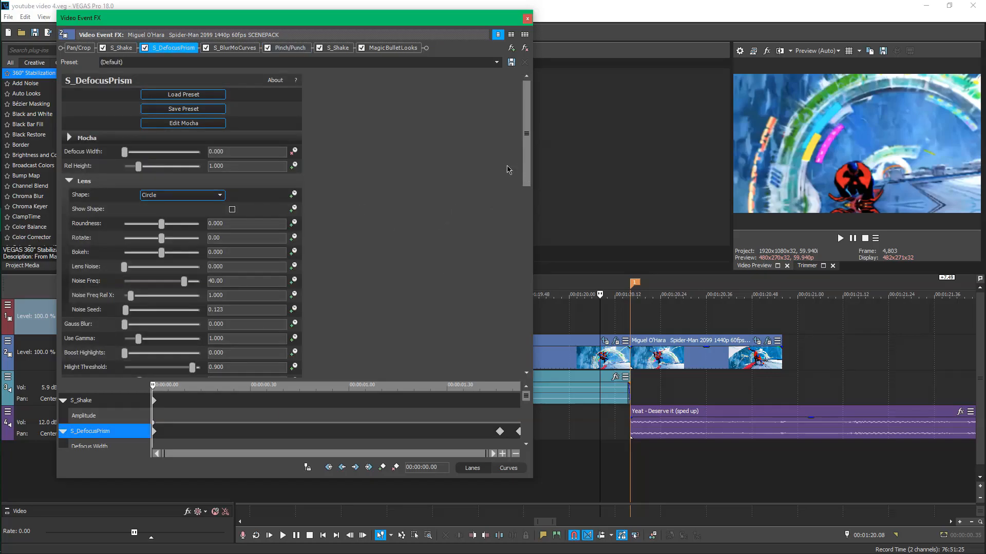
click(525, 34)
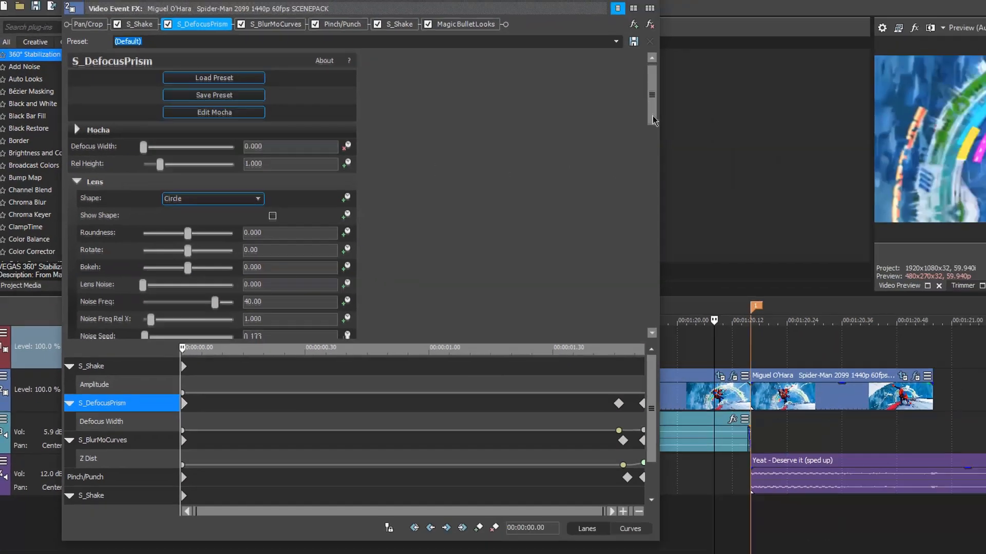
drag(653, 120, 647, 262)
drag(545, 246, 549, 132)
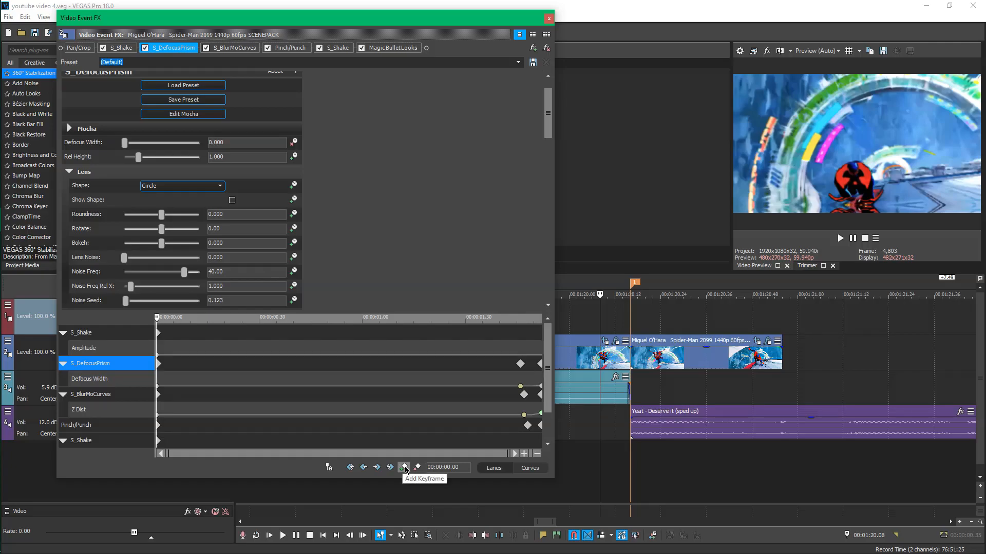
Compare the Defocus Width between the S_DefocusPrism keyframes at 00:00:01.46 and 00:00:01.52, moving frame by frame
click(520, 363)
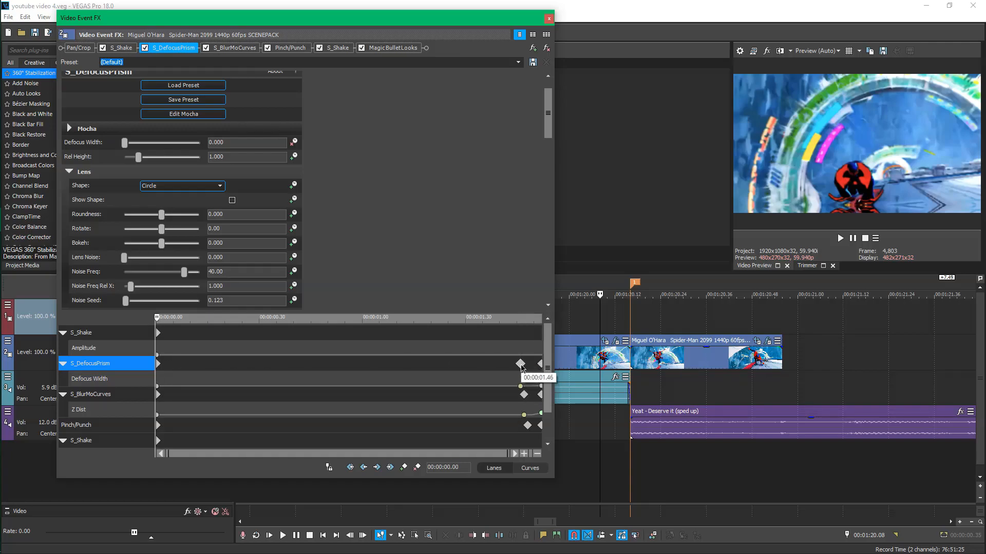
key(Right)
key(Right)
key(Right)
key(Right)
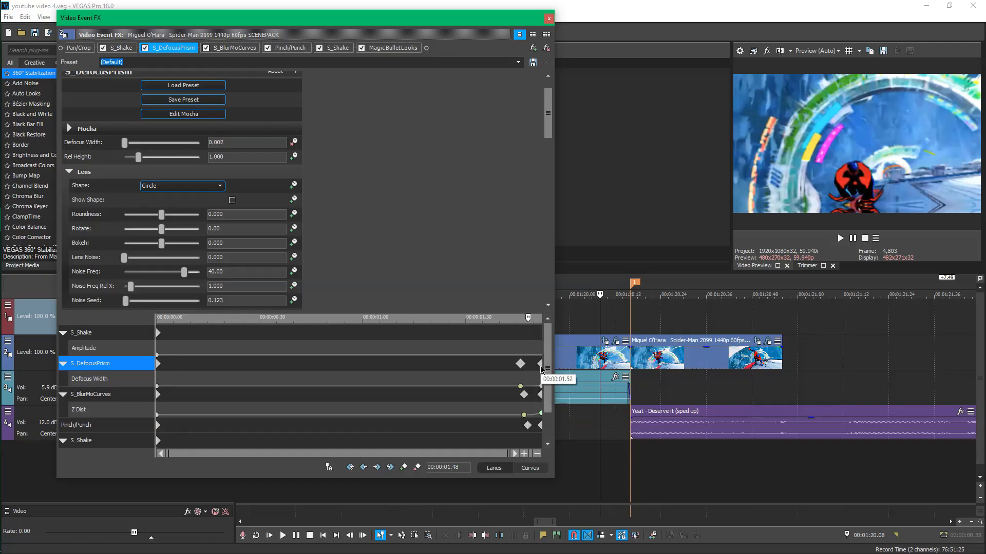
key(Right)
scroll(532, 373, up, 3)
scroll(530, 373, down, 4)
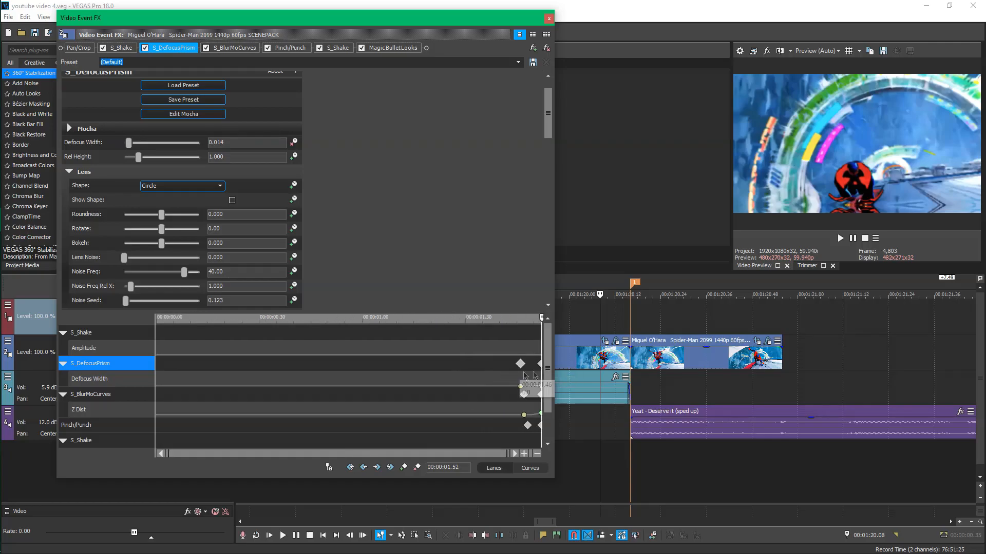
key(Left)
key(Left)
key(Left)
key(Left)
key(Left)
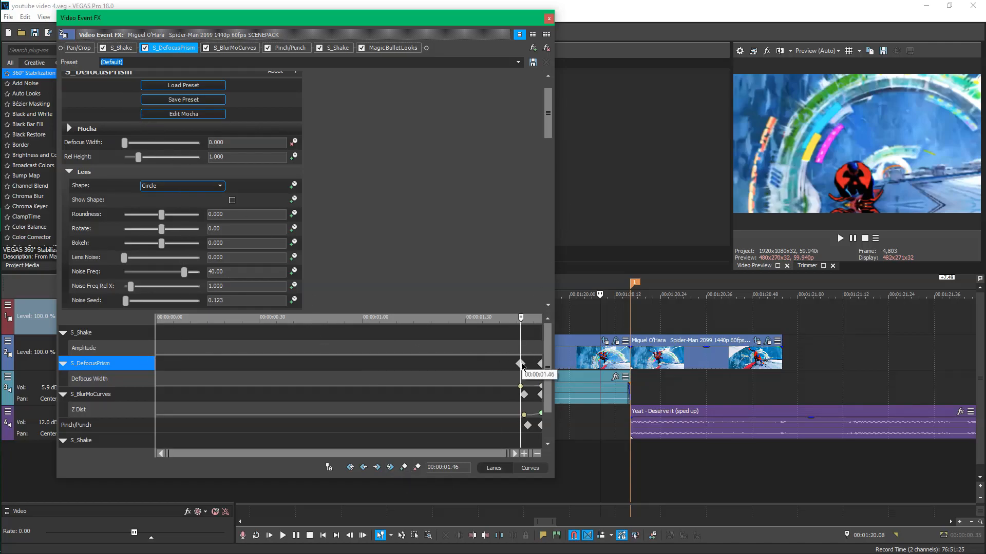
Enlarge the end of the keyframe timeline and examine the Defocus Width at the last S_DefocusPrism keyframe
scroll(533, 365, up, 5)
key(Right)
key(Right)
key(Right)
key(Right)
key(Right)
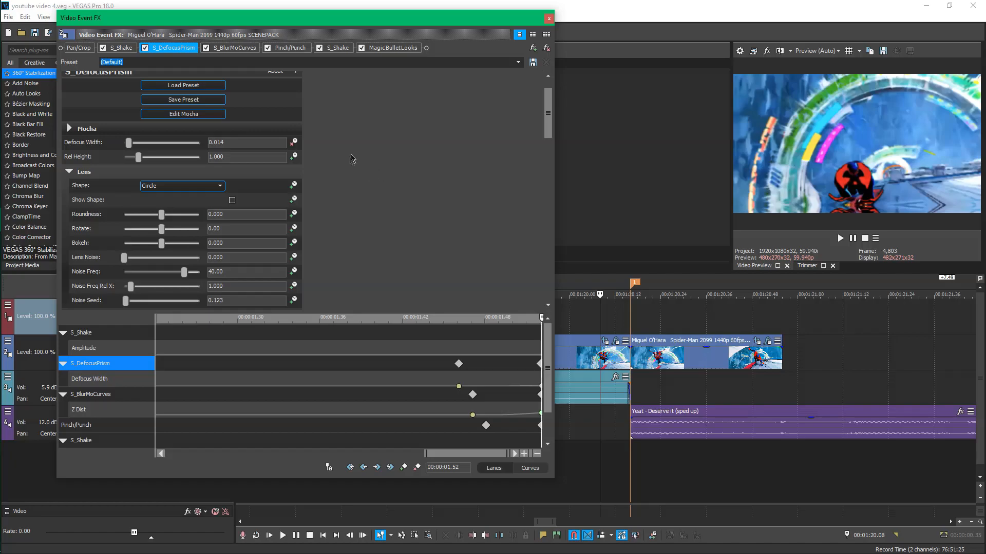
click(250, 143)
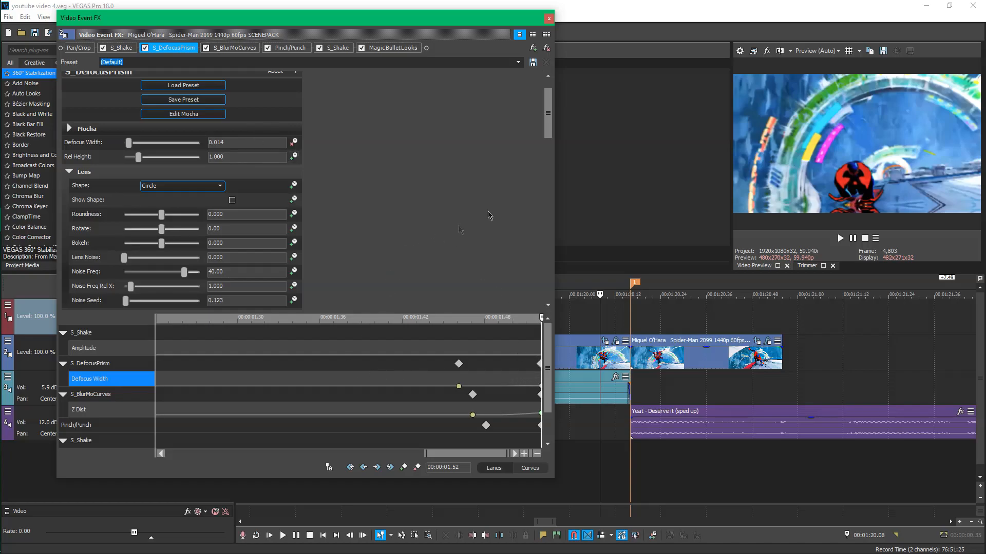
Examine the full S_DefocusPrism parameter list at its last two keyframes, down to the Edge Mode setting
click(458, 363)
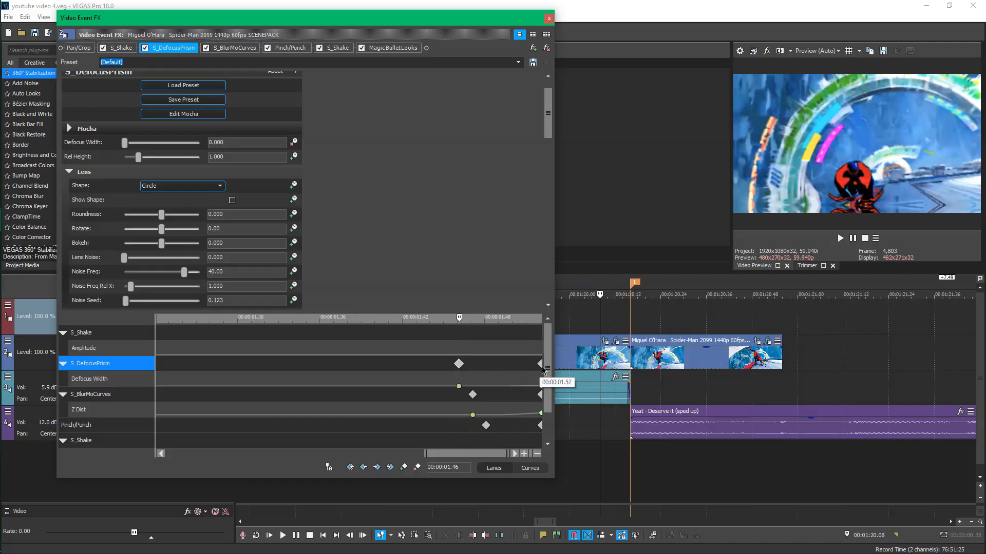
scroll(409, 199, down, 5)
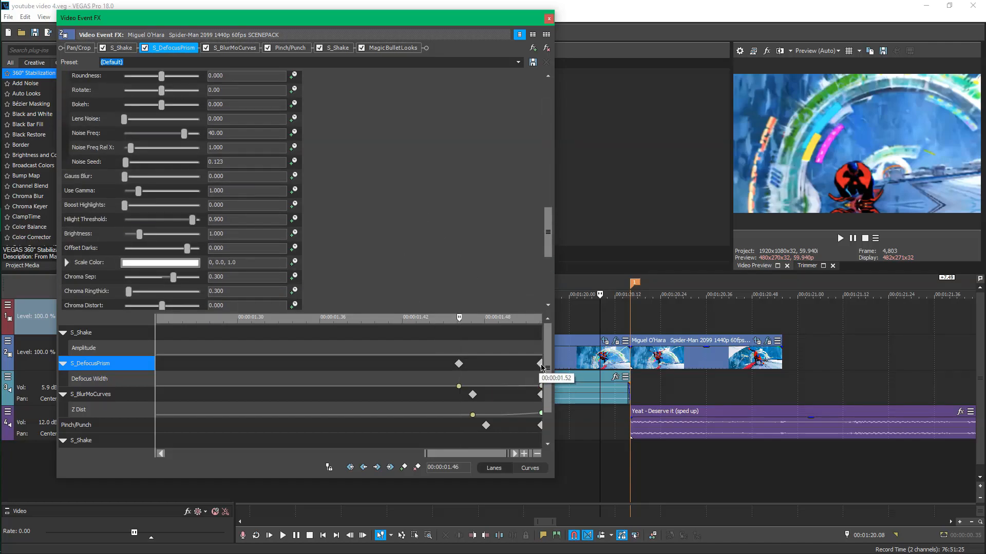
scroll(387, 219, down, 2)
click(459, 363)
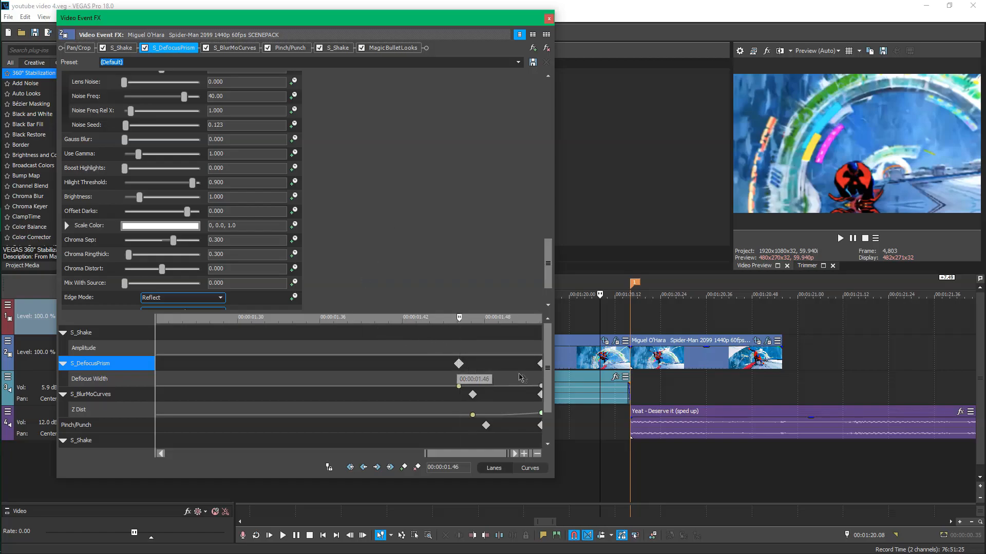
click(542, 364)
scroll(401, 206, up, 7)
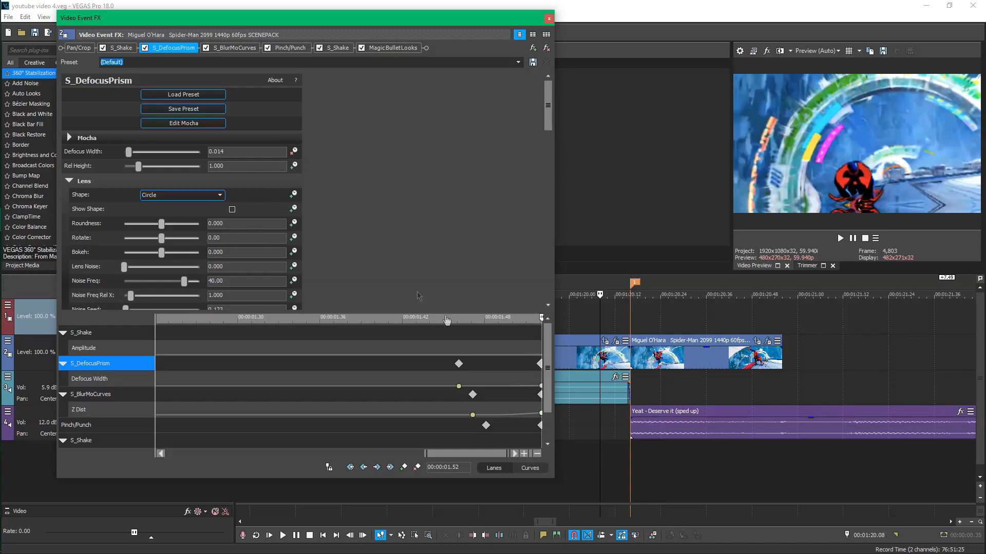
Examine all S_BlurMoCurves parameters at its keyframe at 00:00:01.47, from Mode down to Crop Input
click(473, 395)
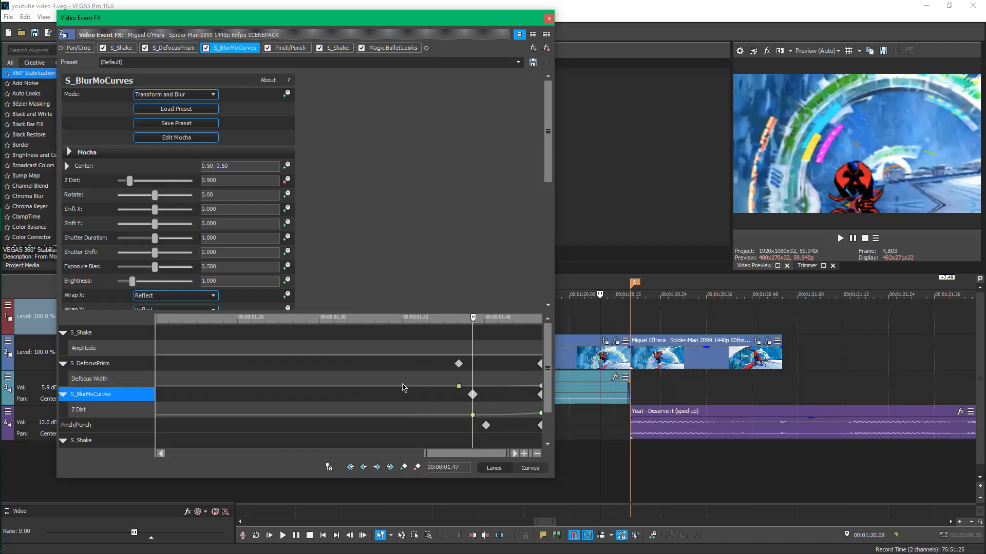
drag(550, 178, 553, 207)
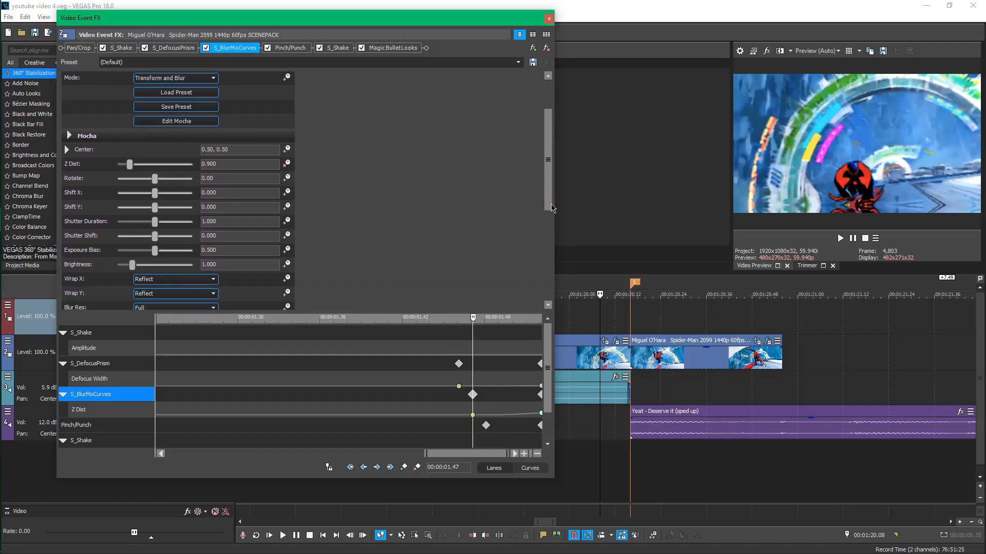
drag(553, 208, 539, 275)
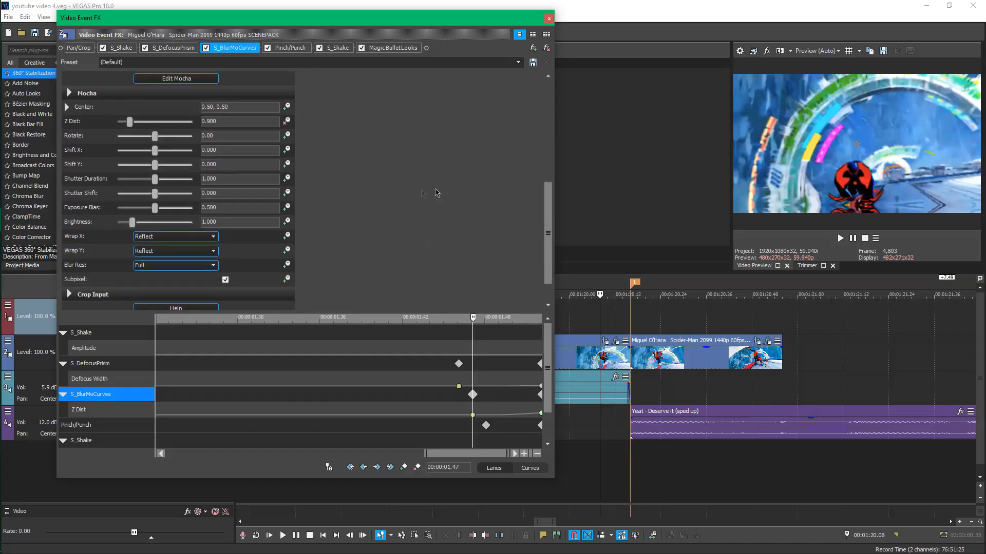
drag(550, 225, 550, 243)
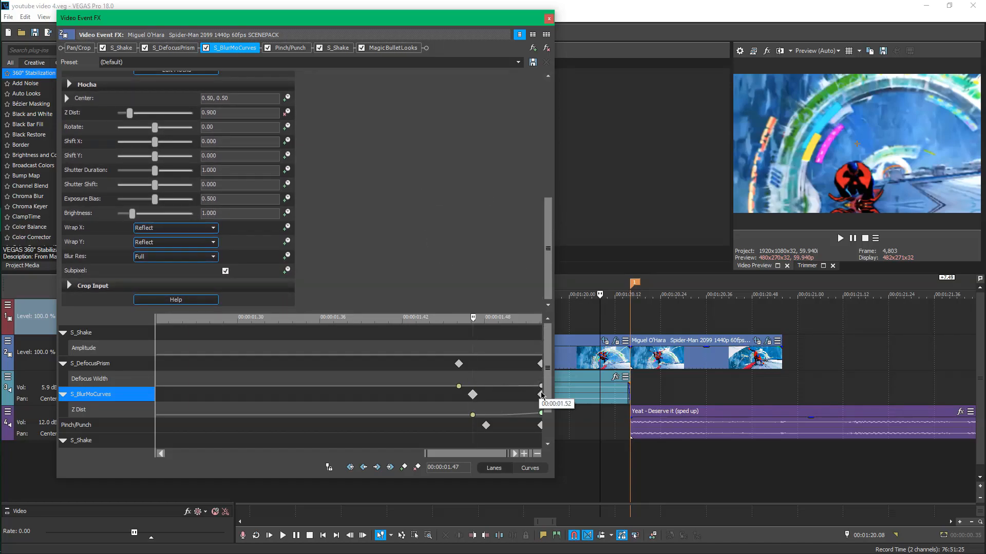
Compare the S_BlurMoCurves Z Dist between the keyframes at 00:00:01.47 and 00:00:01.52
key(Right)
key(Right)
key(Right)
key(Right)
key(Right)
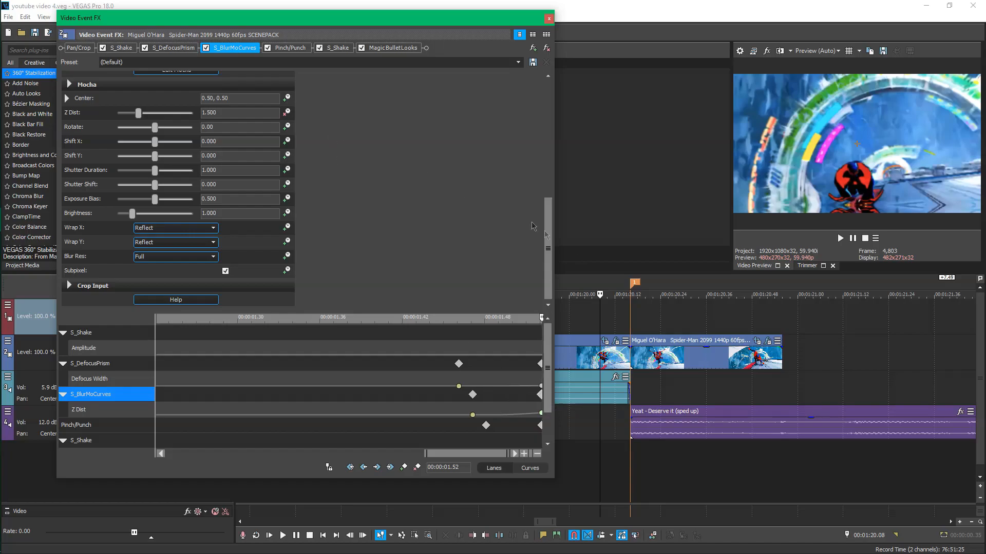
drag(547, 234, 545, 133)
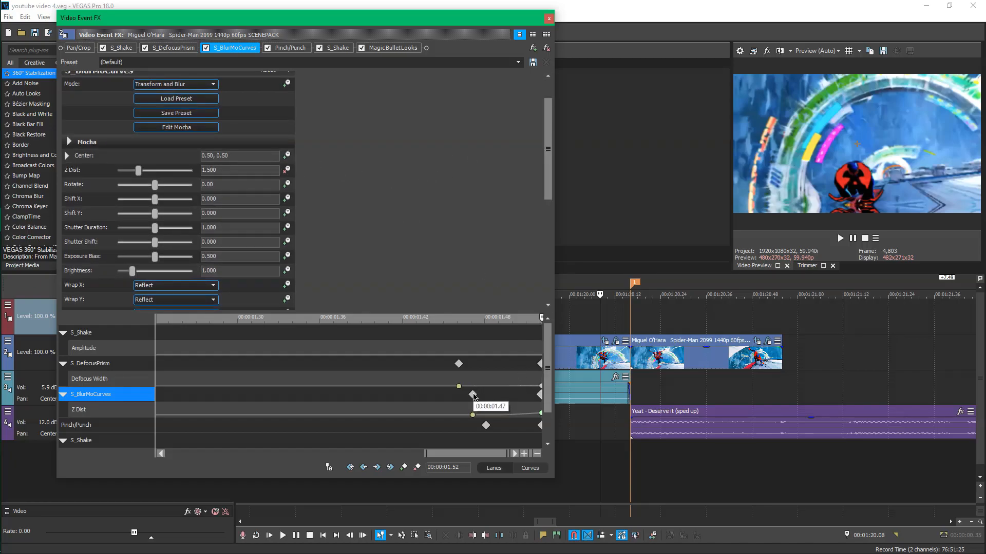
click(472, 394)
click(539, 395)
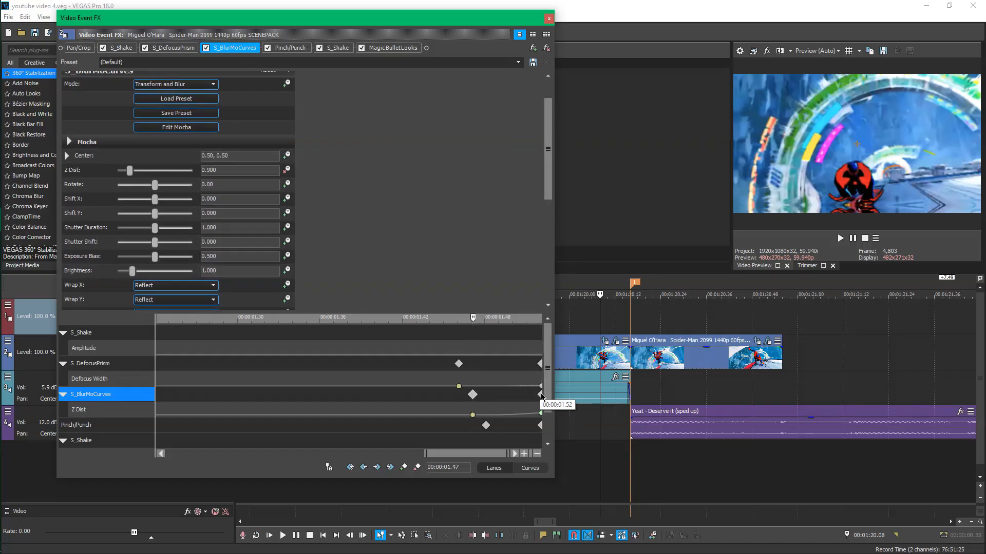
scroll(430, 172, down, 2)
scroll(431, 172, up, 2)
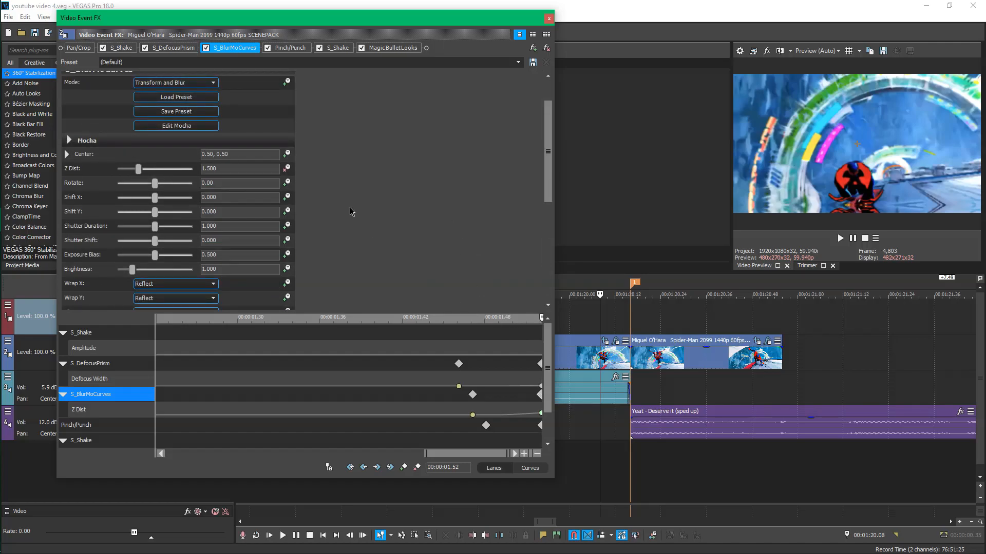
Compare the Pinch/Punch Amount between its keyframes at 00:00:01.48 and 00:00:01.52
click(486, 426)
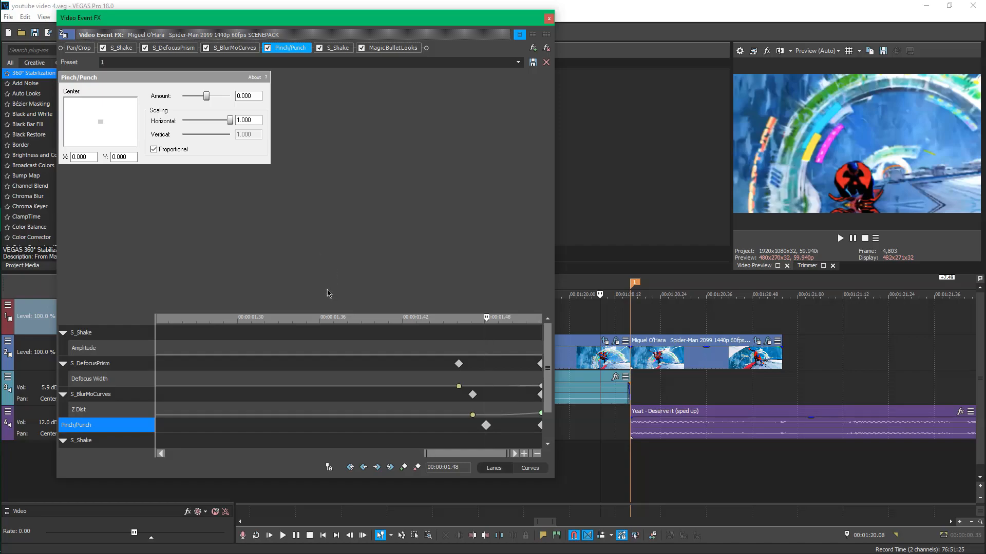
click(540, 426)
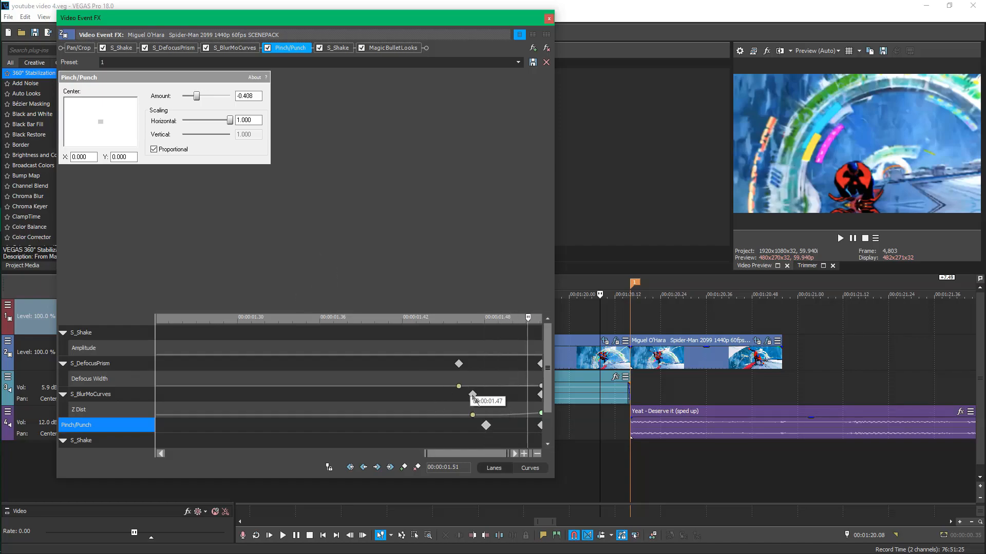
click(486, 427)
key(Right)
key(Right)
key(Right)
key(Right)
click(486, 427)
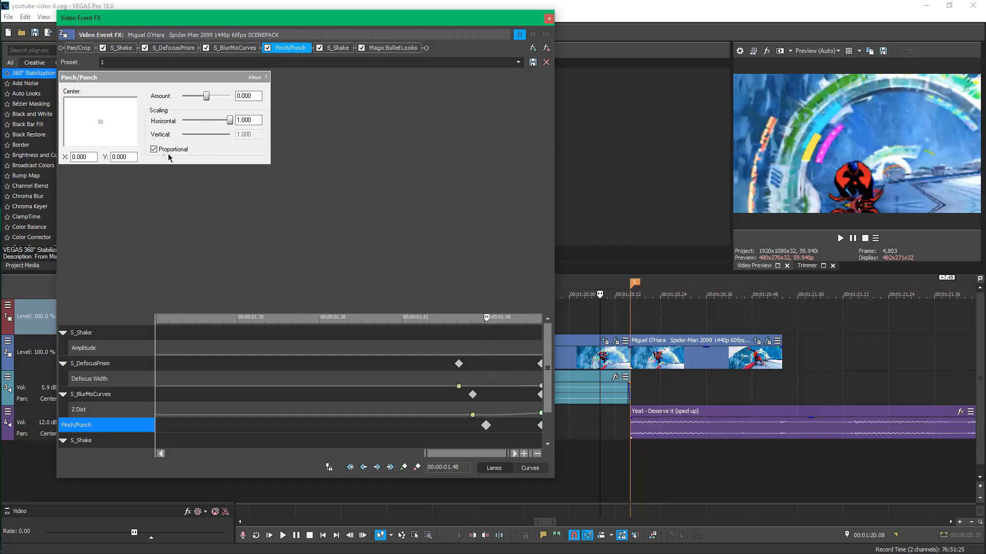
click(539, 425)
click(251, 96)
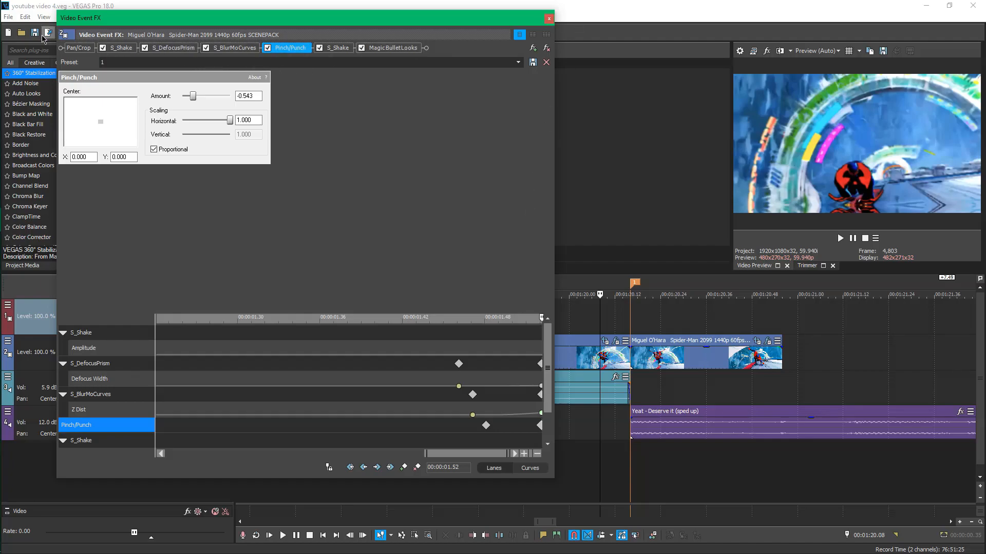
click(11, 18)
key(Escape)
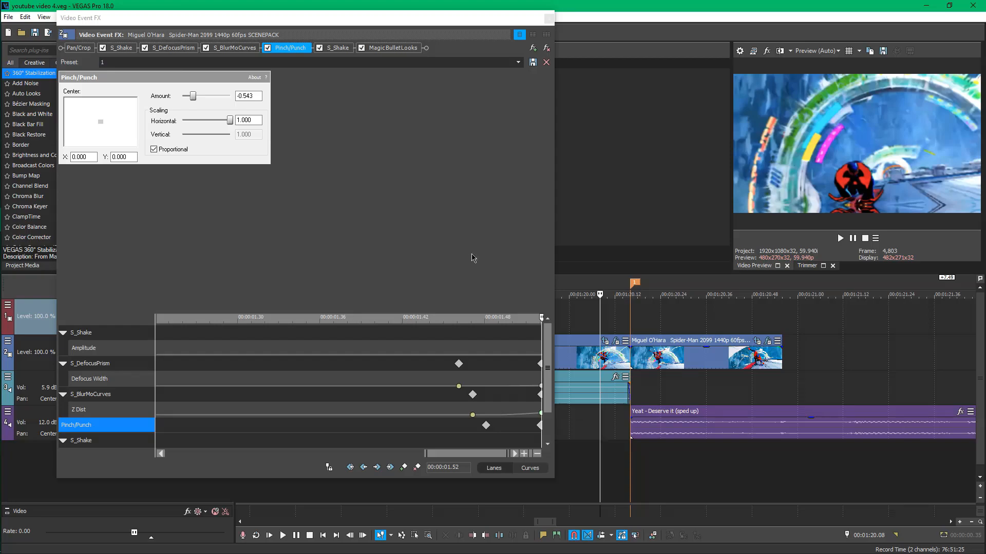
Show the whole keyframe timeline again and examine the first S_Shake effect's parameters at its starting keyframe
scroll(516, 363, down, 5)
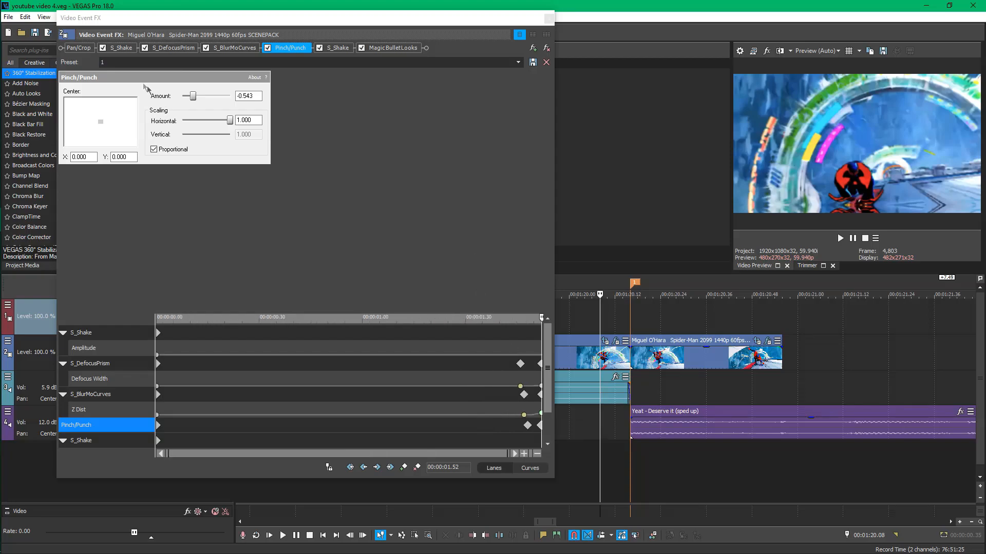
click(122, 49)
click(122, 49)
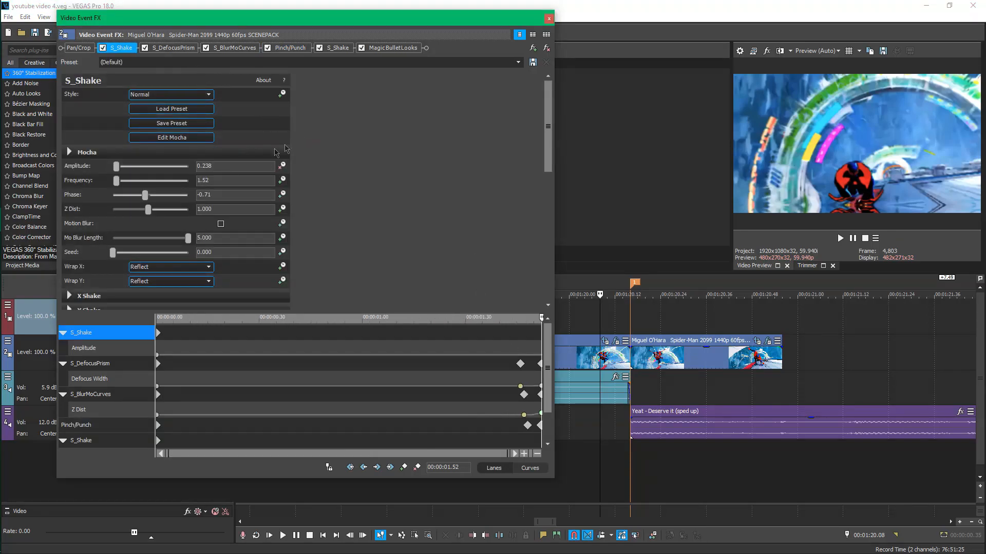
click(156, 335)
drag(548, 138, 547, 176)
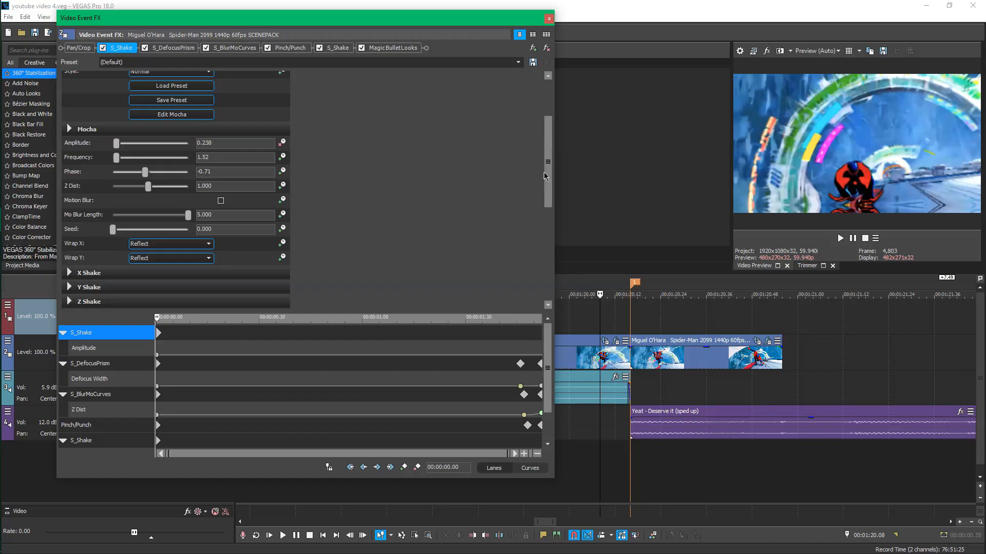
scroll(348, 227, down, 2)
scroll(354, 203, up, 4)
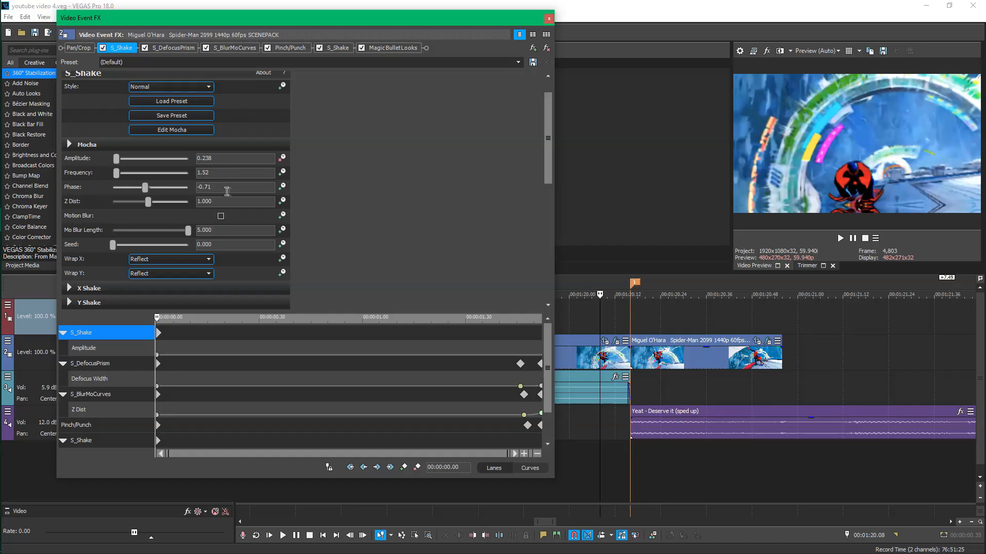
scroll(227, 189, down, 2)
scroll(308, 225, up, 1)
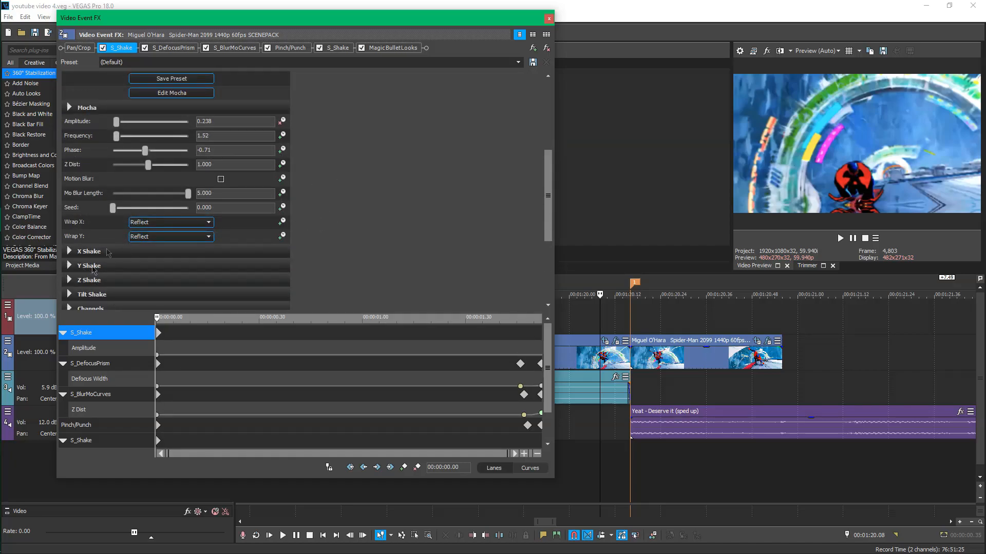
Look at the X Shake settings of the first S_Shake effect, collapse them again and return to the main parameters
scroll(362, 257, down, 1)
click(69, 215)
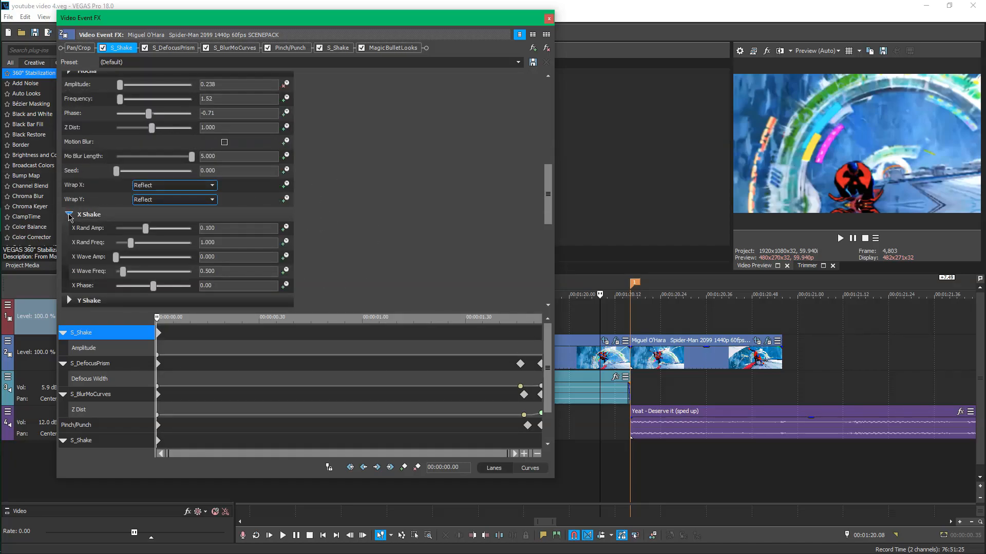
click(69, 215)
scroll(421, 177, up, 2)
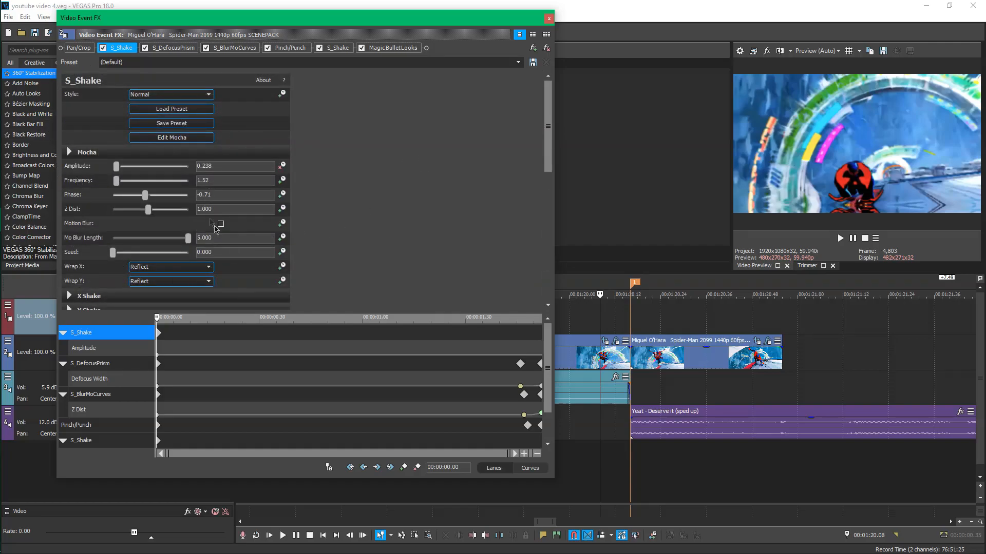
Examine the second S_Shake effect's parameters and the MagicBulletLooks effect, and close the effects window
click(337, 48)
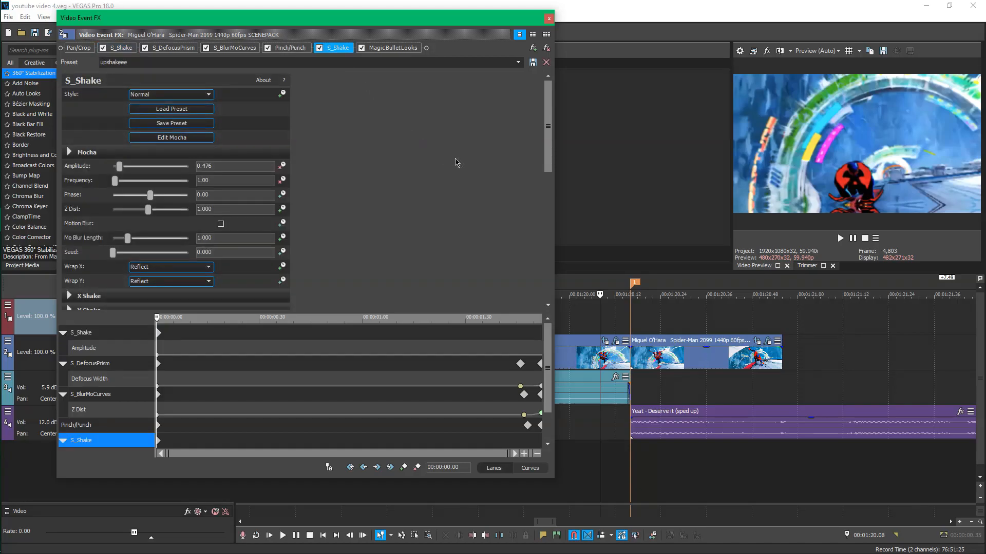
scroll(225, 214, down, 3)
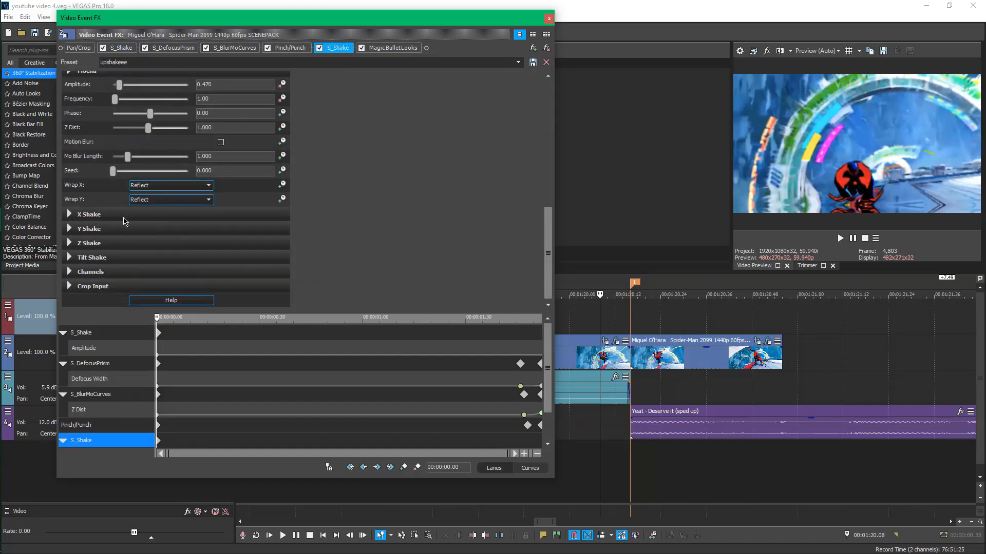
scroll(299, 188, up, 3)
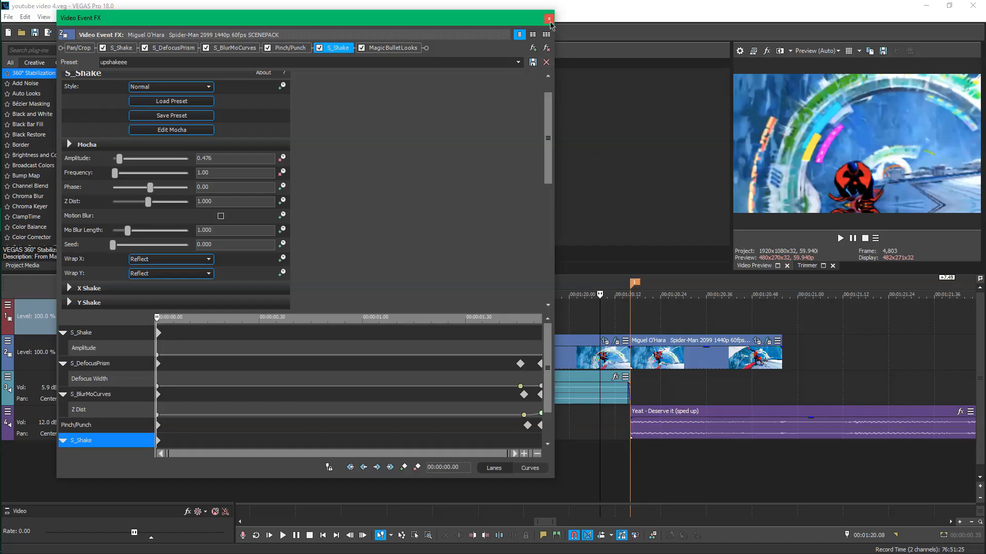
click(397, 48)
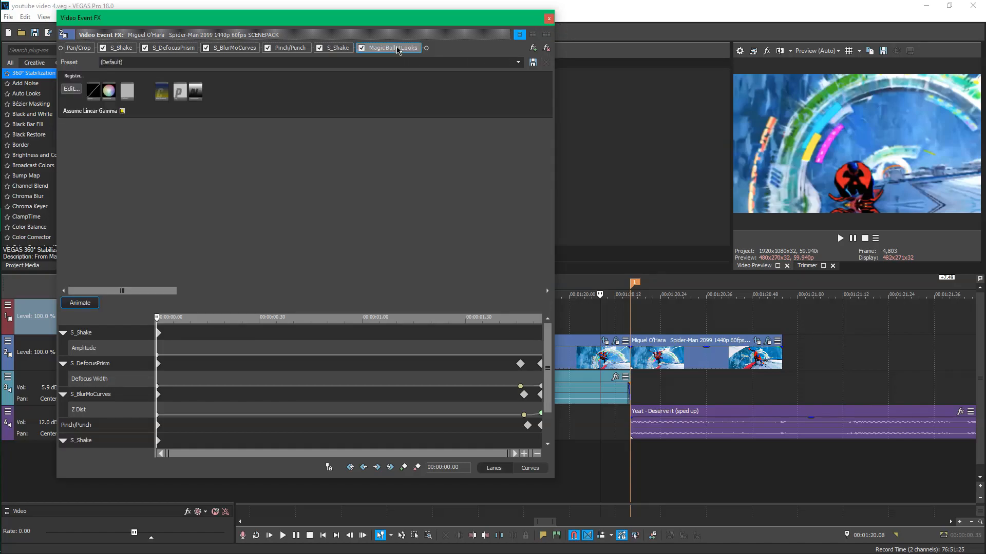
click(547, 18)
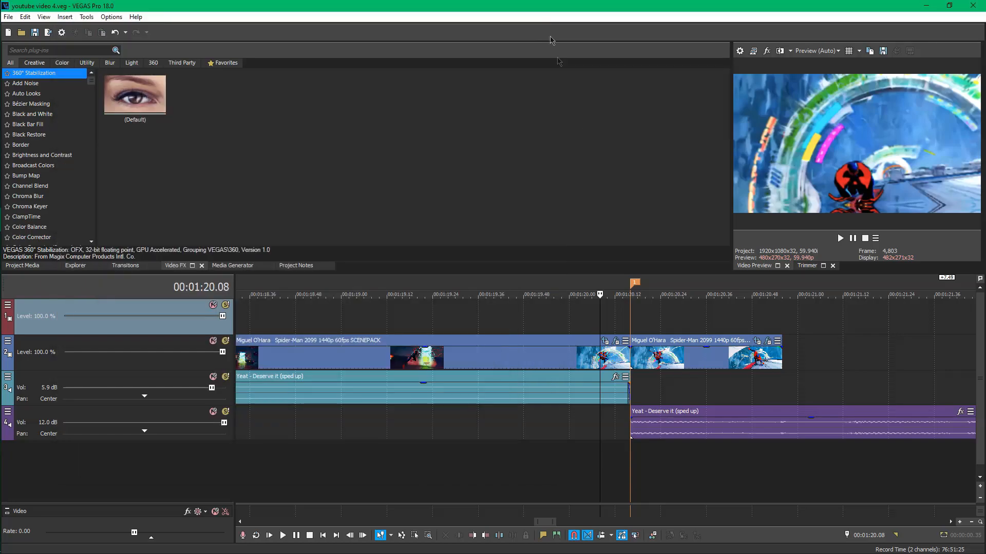
Select the clip that starts at 00:01:20.16 and open its video event effects
click(651, 354)
scroll(651, 354, down, 2)
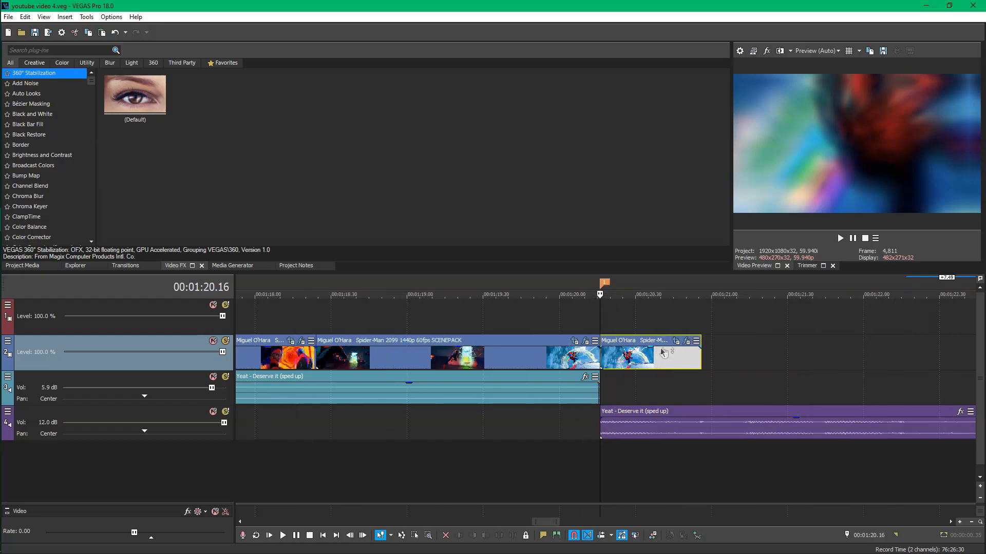
click(686, 341)
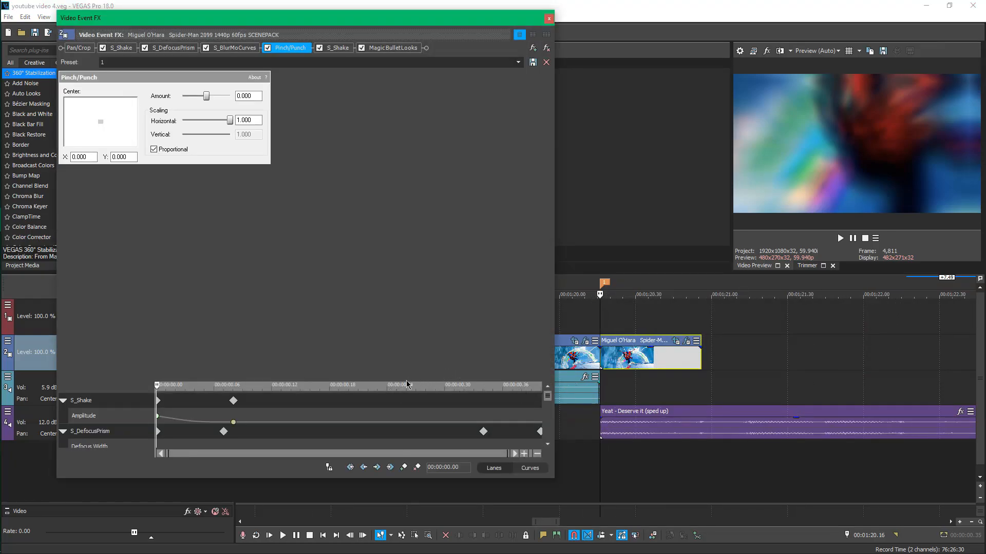
Compare the first S_Shake effect's Amplitude between its keyframes at 00:00:00.00 and 00:00:00.08
click(147, 403)
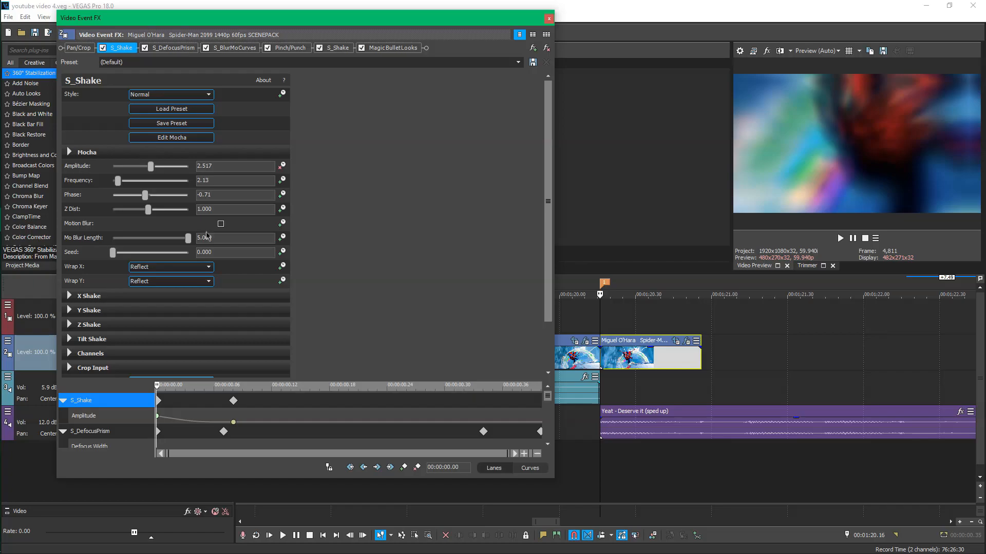
click(233, 401)
click(158, 401)
key(Right)
key(Right)
key(Right)
key(Right)
key(Right)
key(Right)
key(Right)
key(Right)
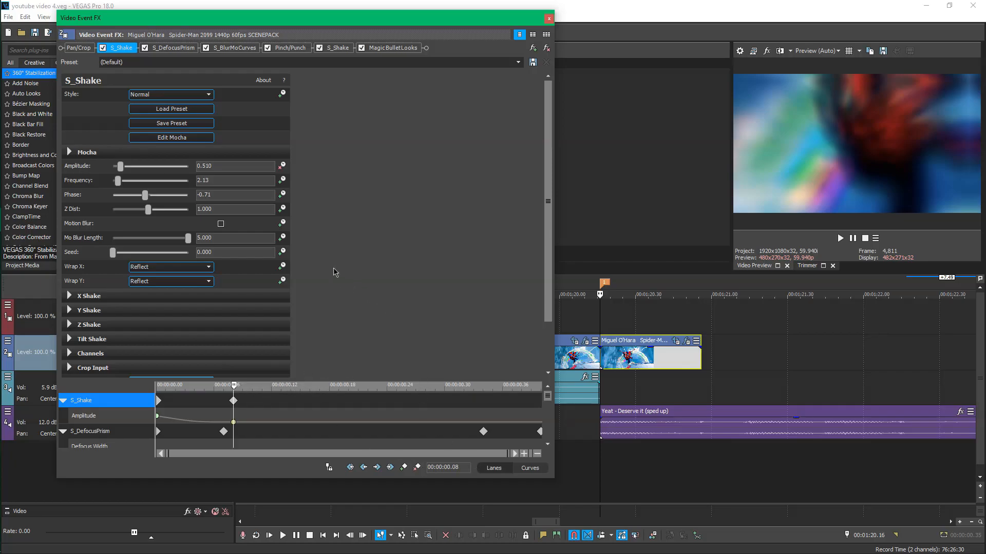
scroll(343, 245, down, 1)
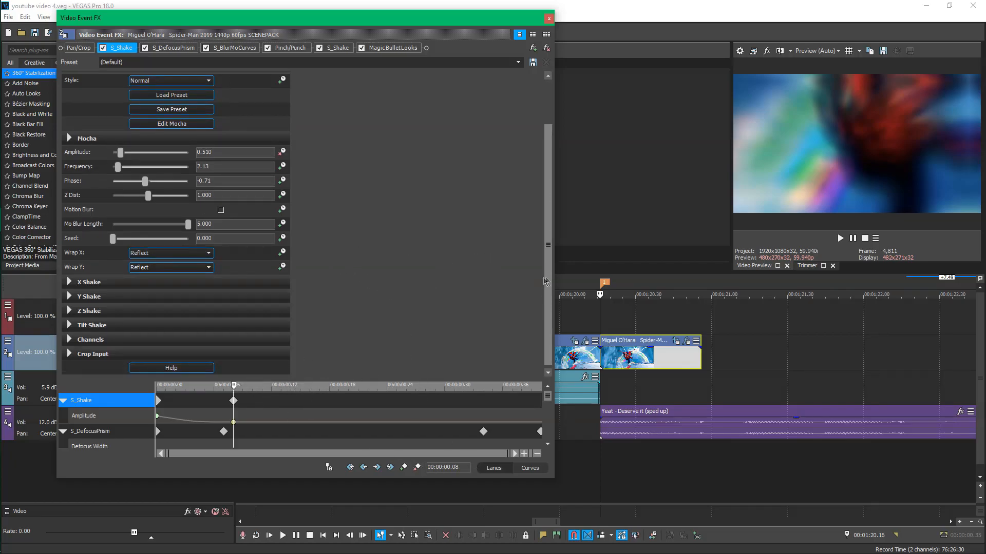
Compare the S_DefocusPrism Defocus Width between its keyframes at 00:00:00.00 and 00:00:00.07
click(180, 49)
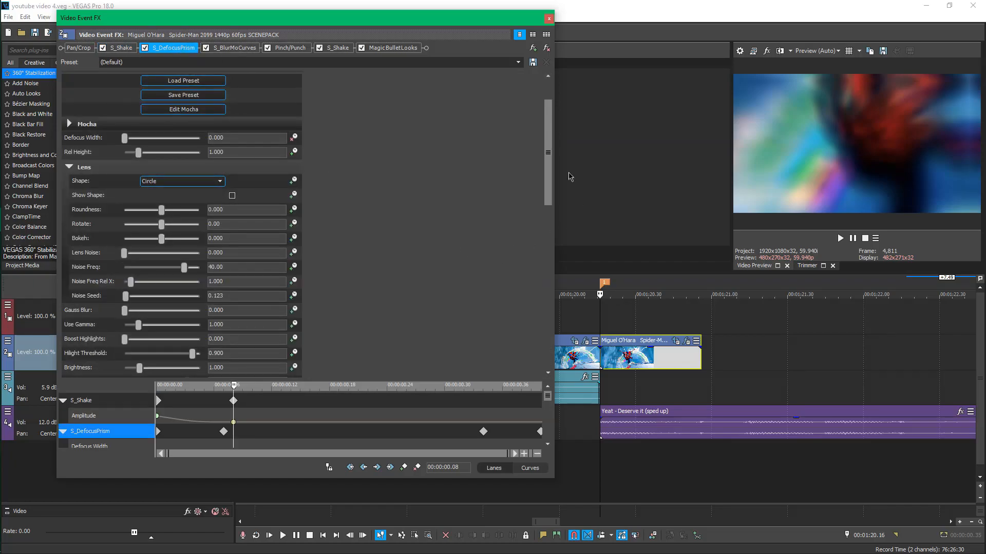
scroll(548, 185, down, 2)
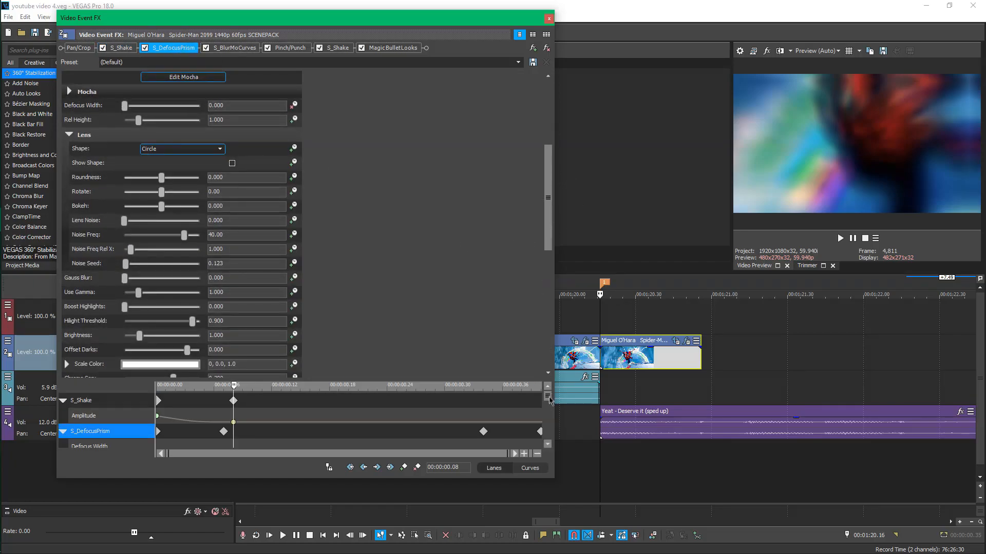
scroll(547, 400, down, 1)
click(159, 416)
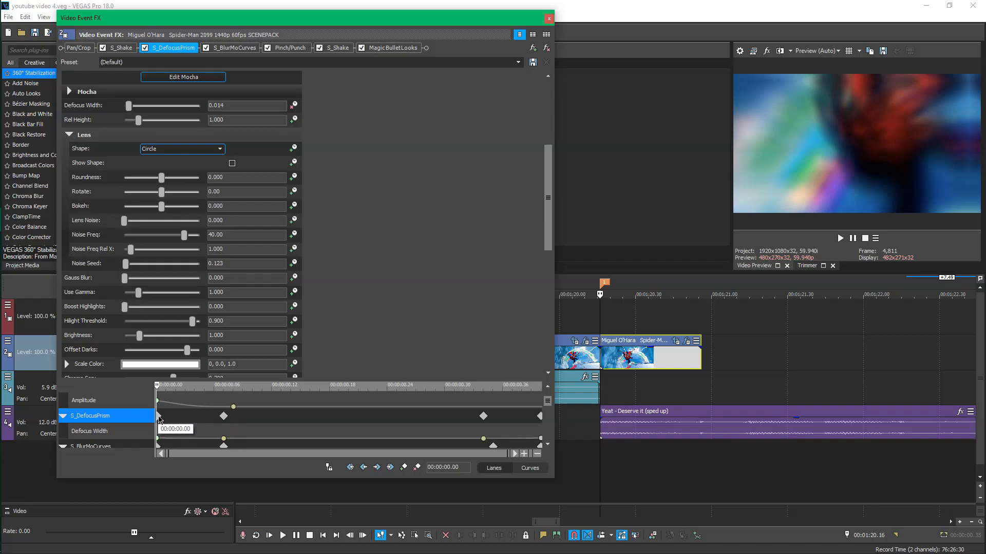
scroll(415, 150, up, 2)
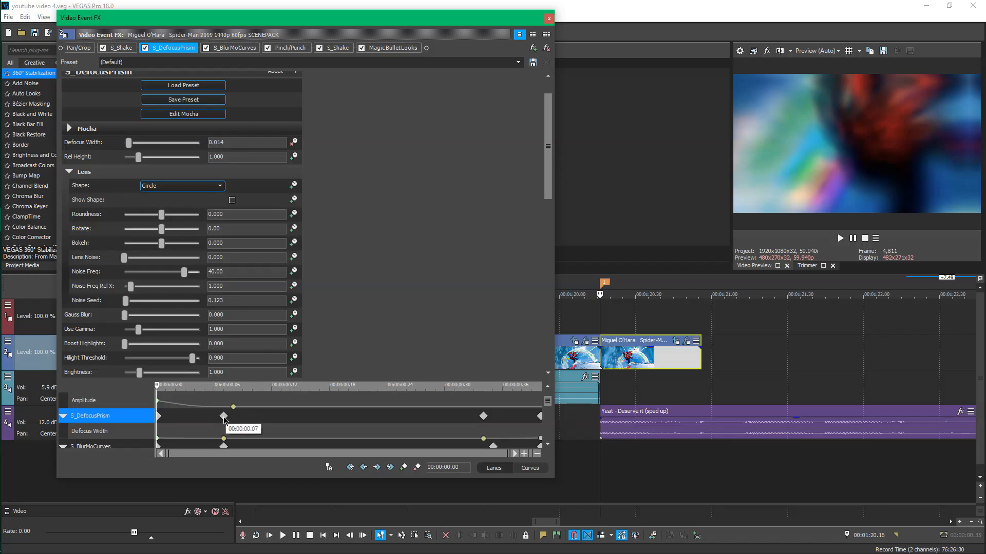
click(223, 417)
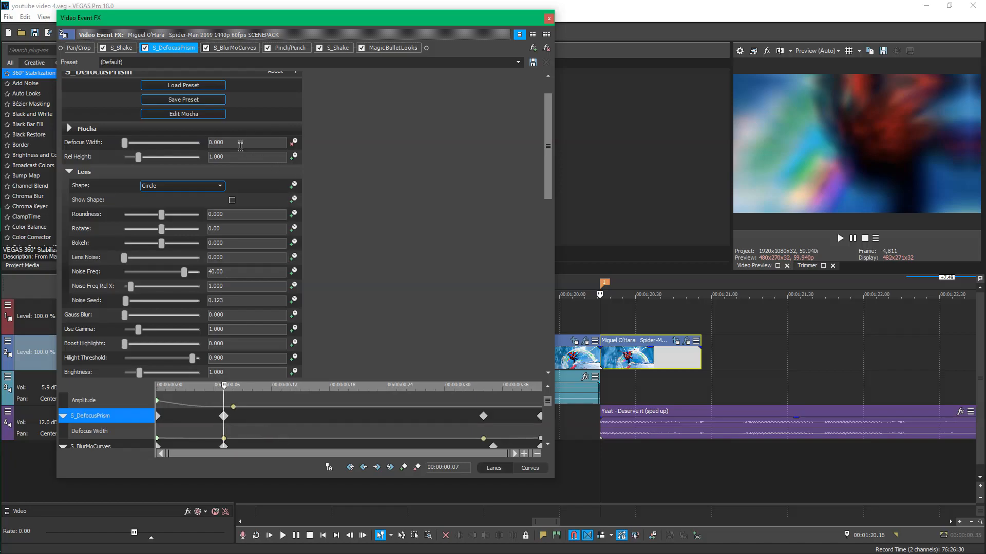
scroll(406, 191, down, 2)
scroll(404, 201, up, 3)
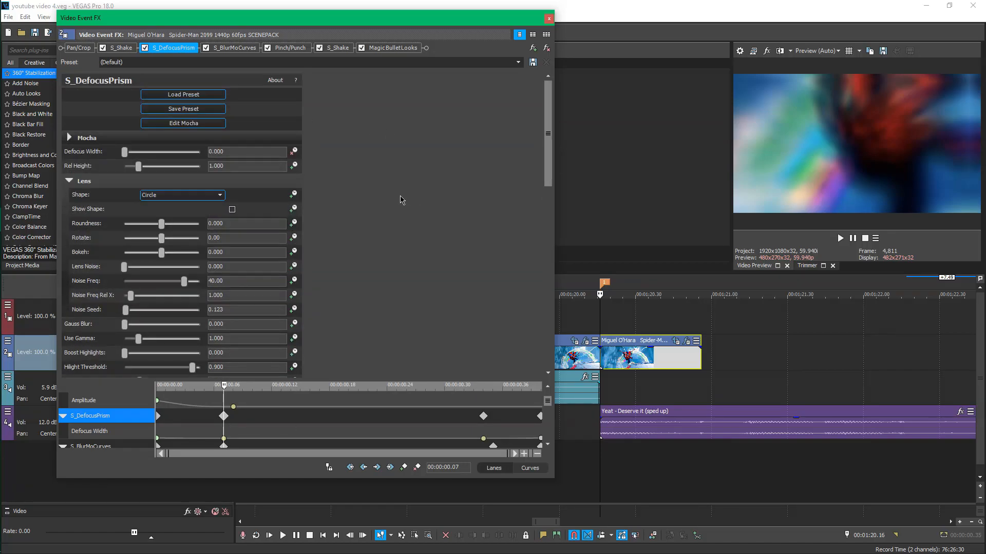
Compare the S_BlurMoCurves Z Dist between its keyframes at 00:00:00.00 and 00:00:00.07, and check the Pinch/Punch settings at its first keyframe
drag(548, 403, 550, 428)
click(157, 407)
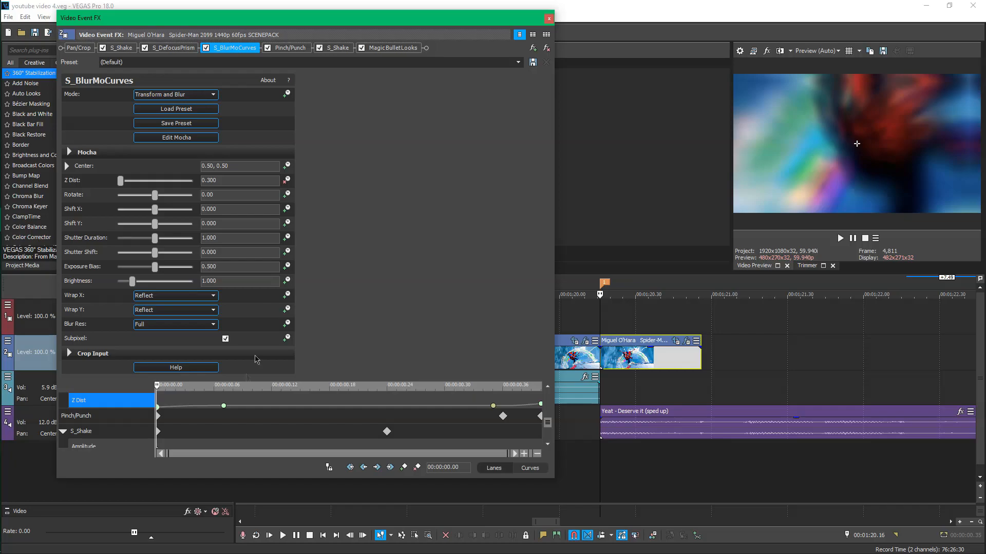
click(224, 407)
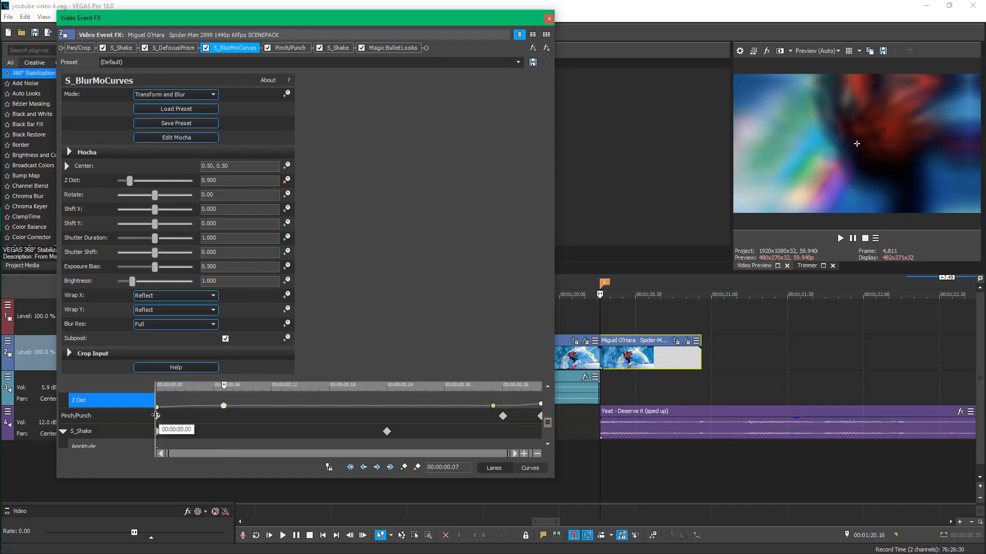
click(158, 415)
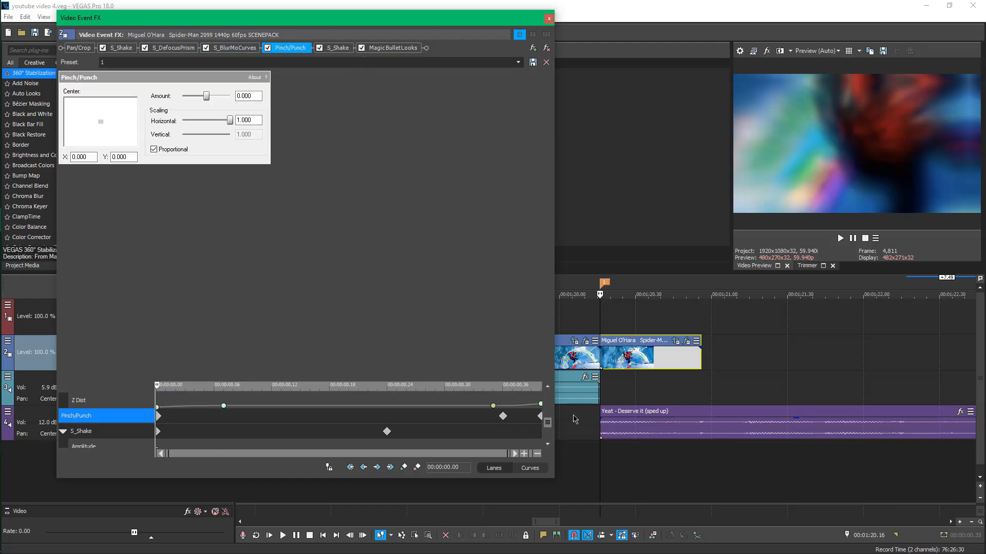
Compare the second S_Shake effect's Amplitude and Frequency between its keyframes at 00:00:00.00 and 00:00:00.24
click(340, 50)
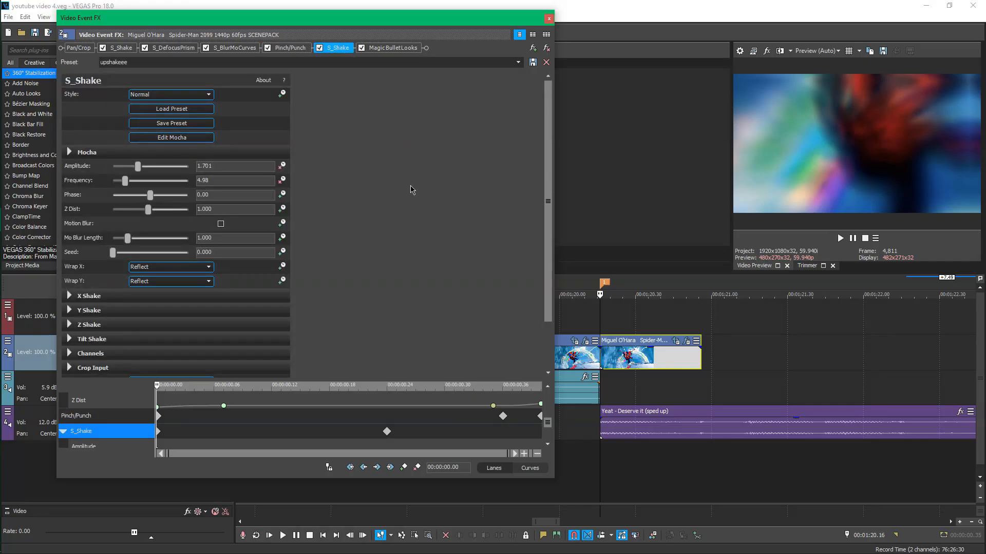
drag(548, 426, 550, 438)
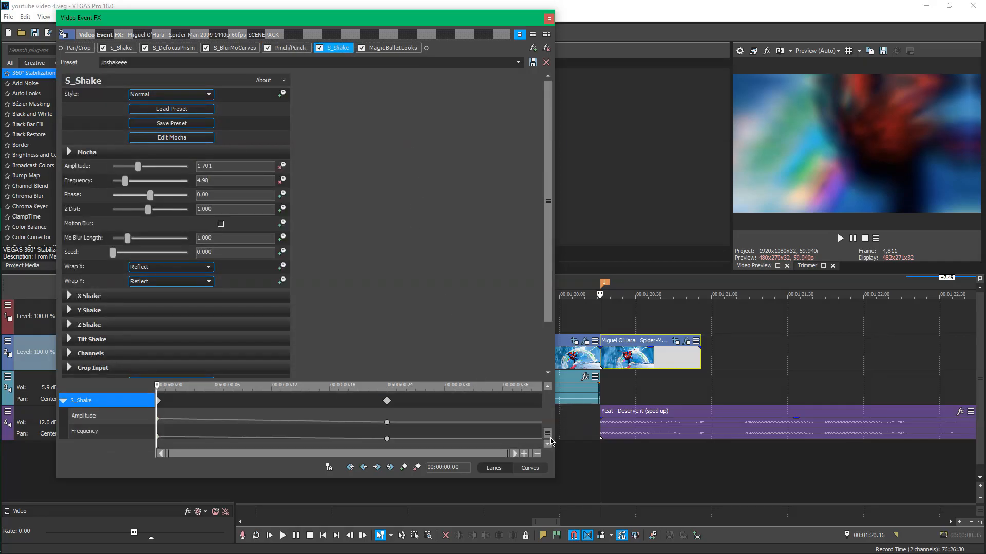
click(225, 165)
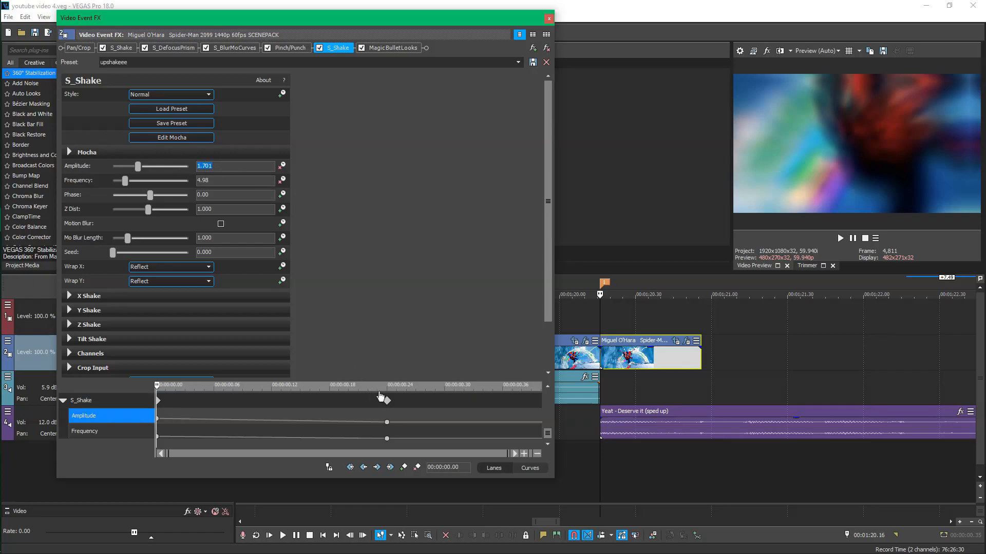
click(216, 181)
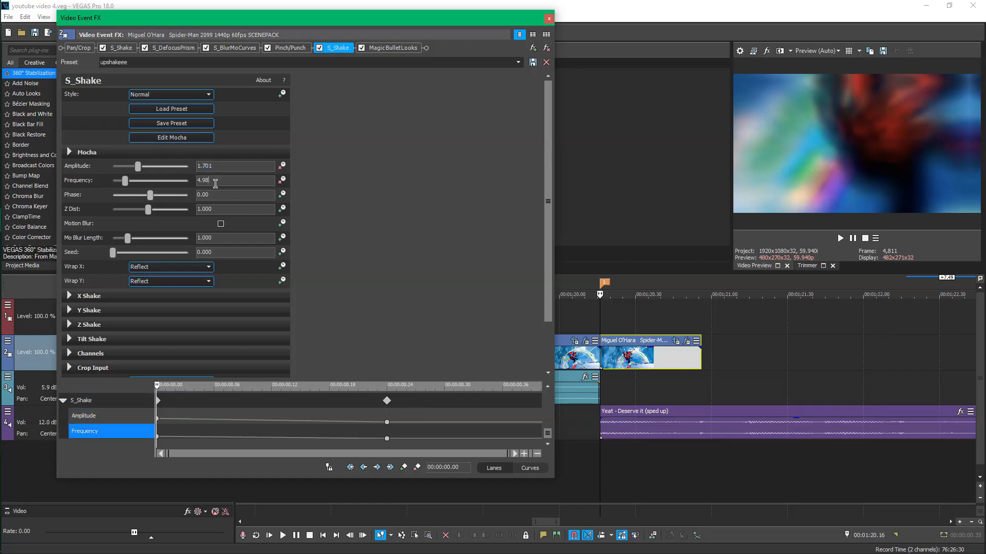
click(386, 401)
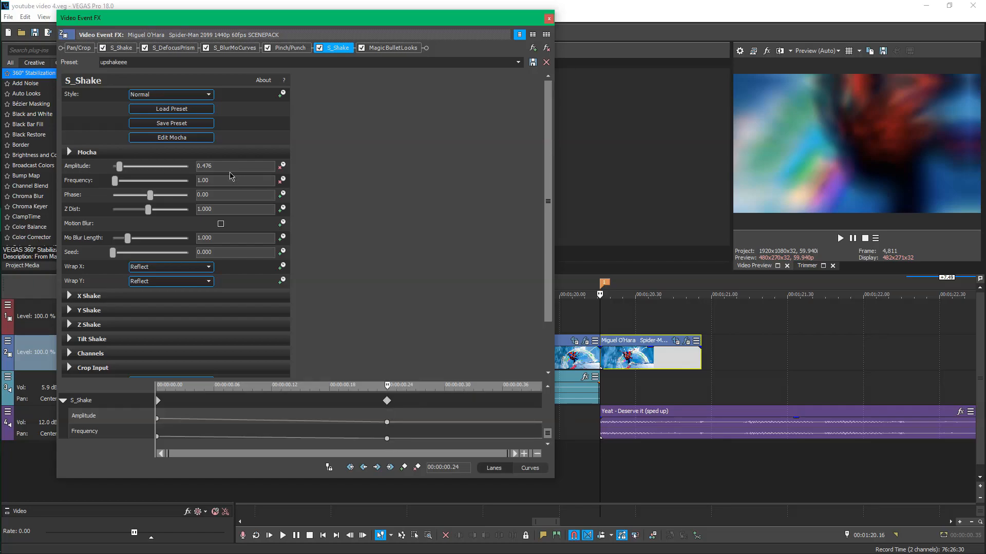
click(207, 166)
click(228, 178)
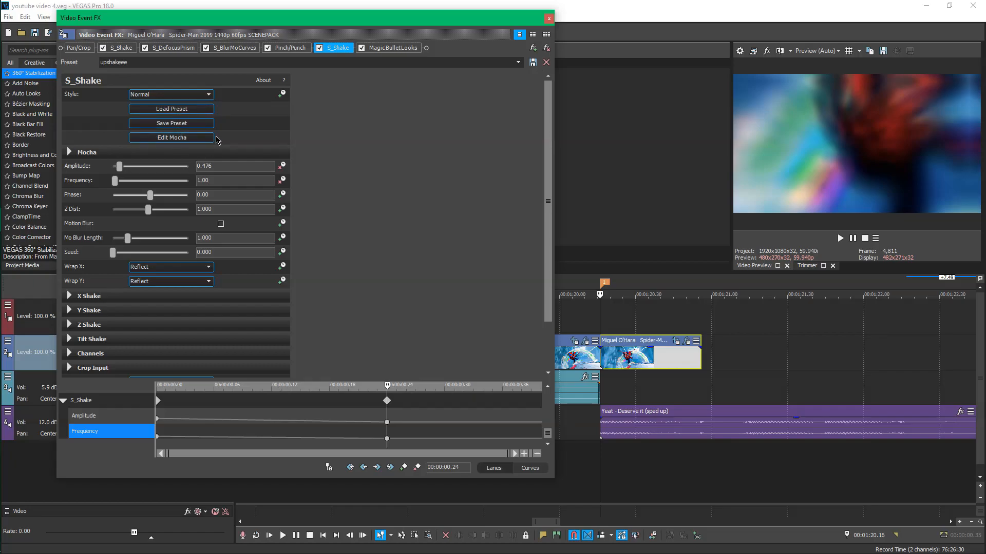
click(180, 166)
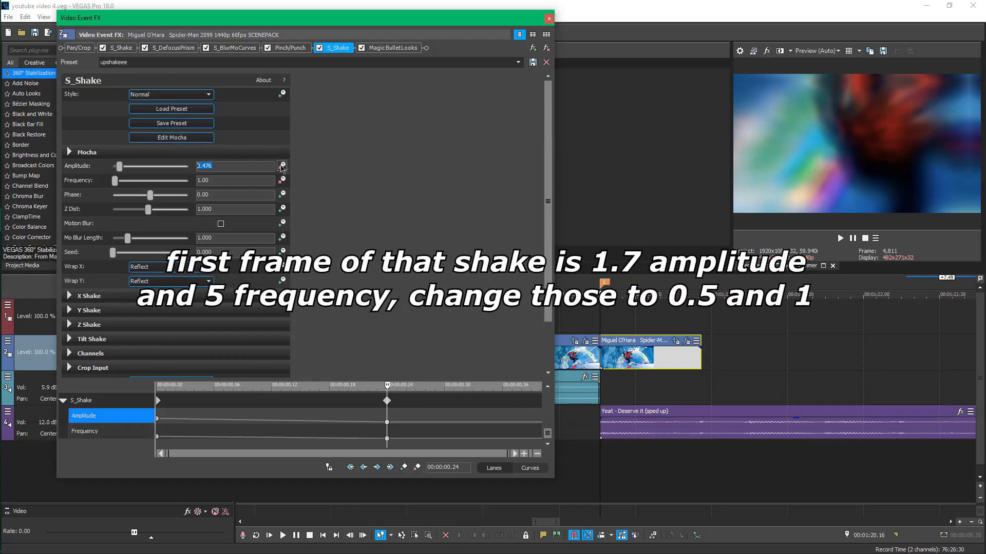
click(227, 177)
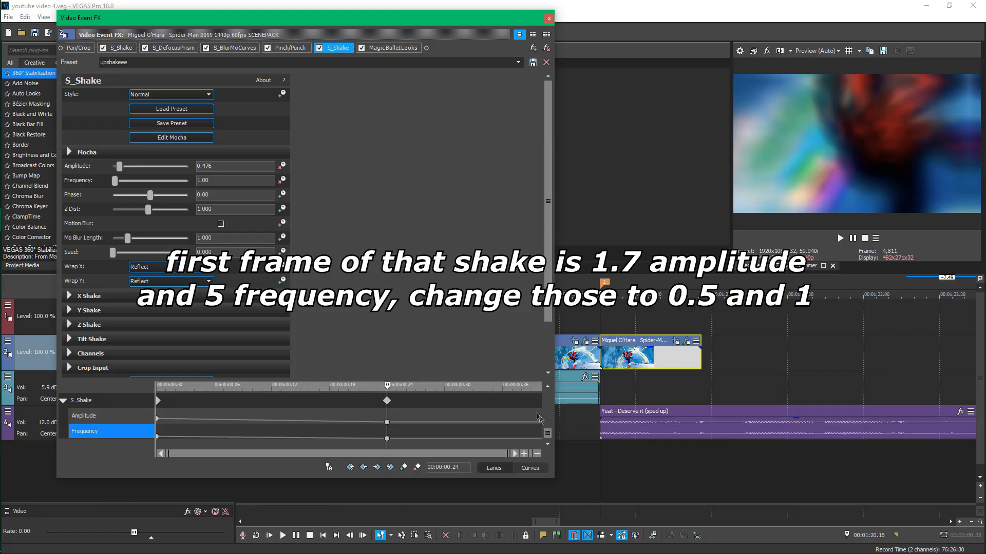
Enlarge the keyframe timeline to show the lanes of every effect, and save the project
drag(548, 435, 548, 241)
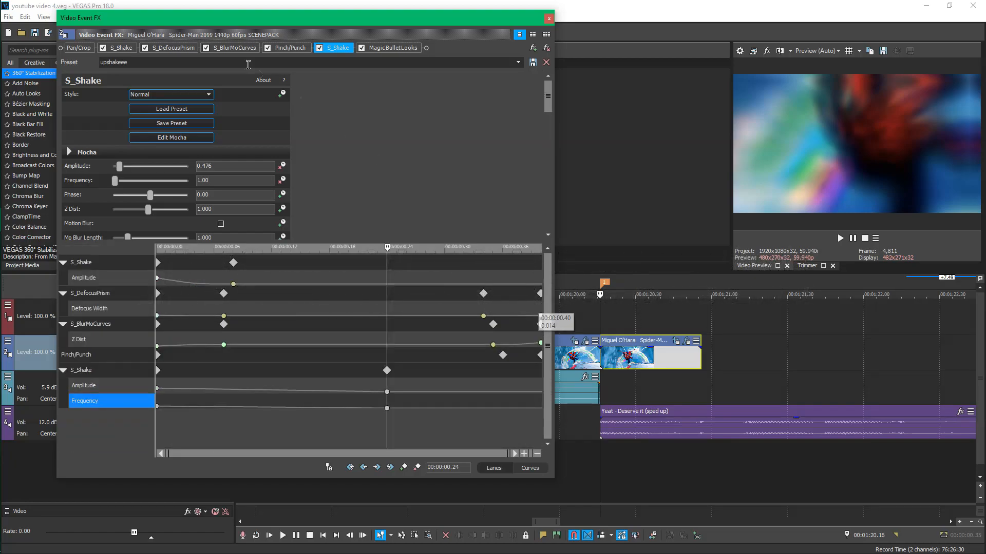
click(9, 17)
click(20, 68)
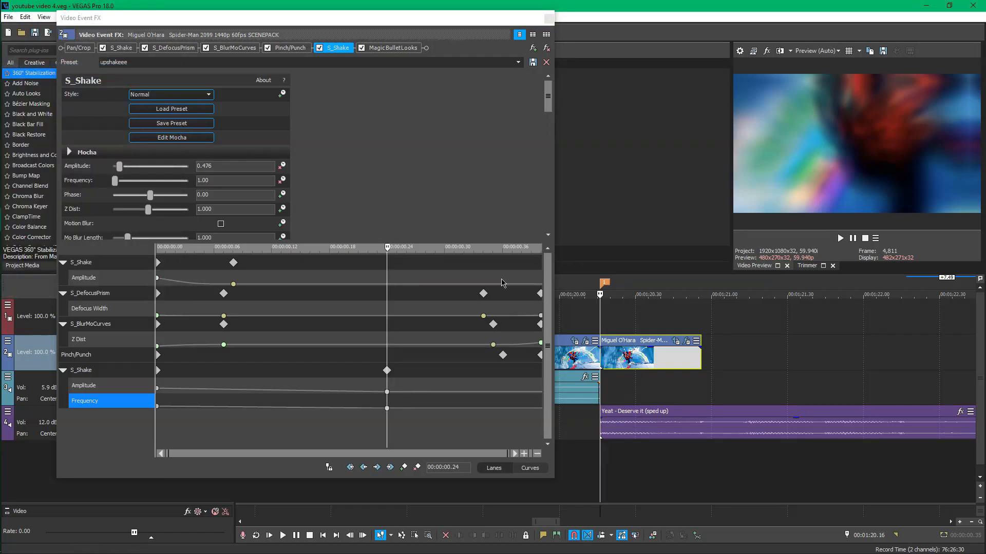
Compare the S_DefocusPrism Defocus Width at 00:00:00.34 and 00:00:00.40, and the S_BlurMoCurves Z Dist at 00:00:00.35 and 00:00:00.40
click(483, 294)
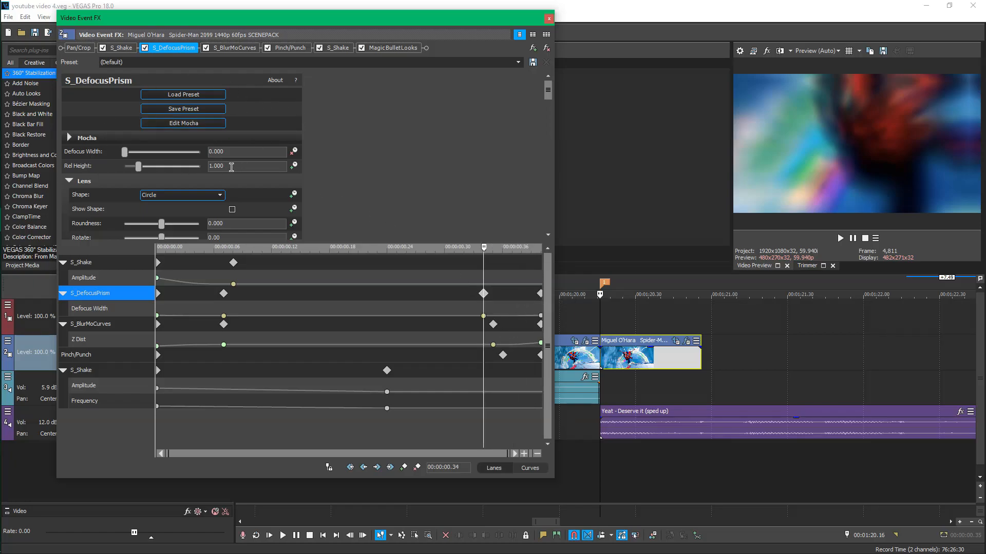
click(539, 293)
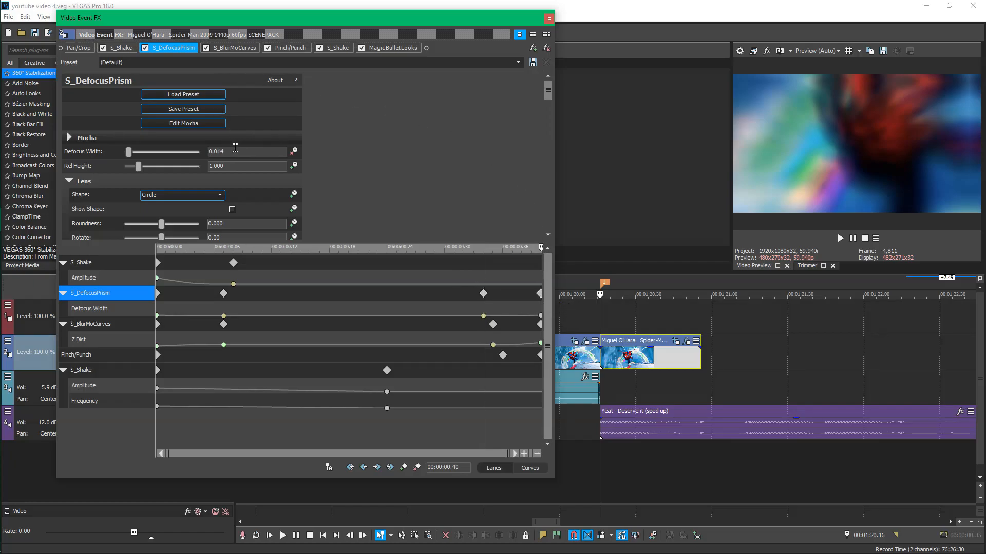
click(493, 324)
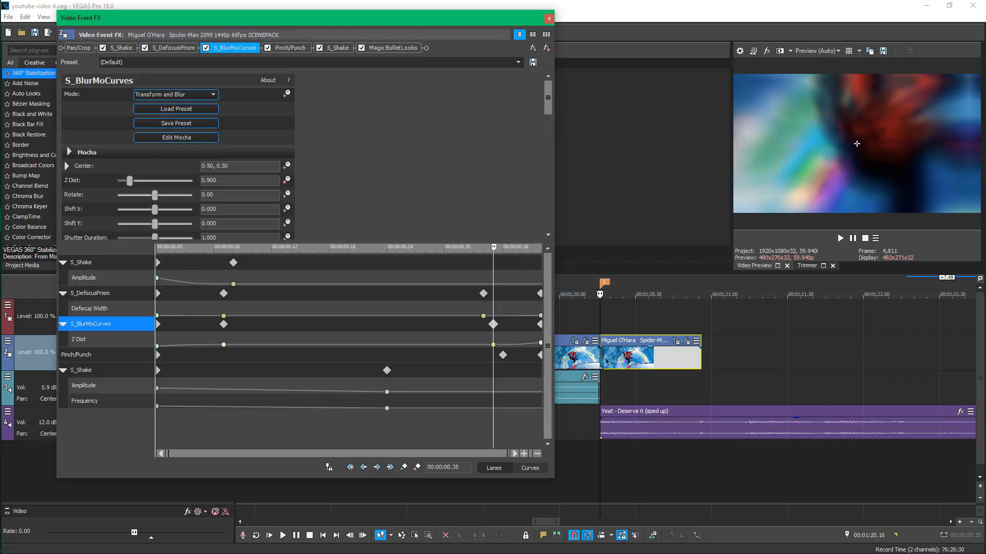
click(539, 326)
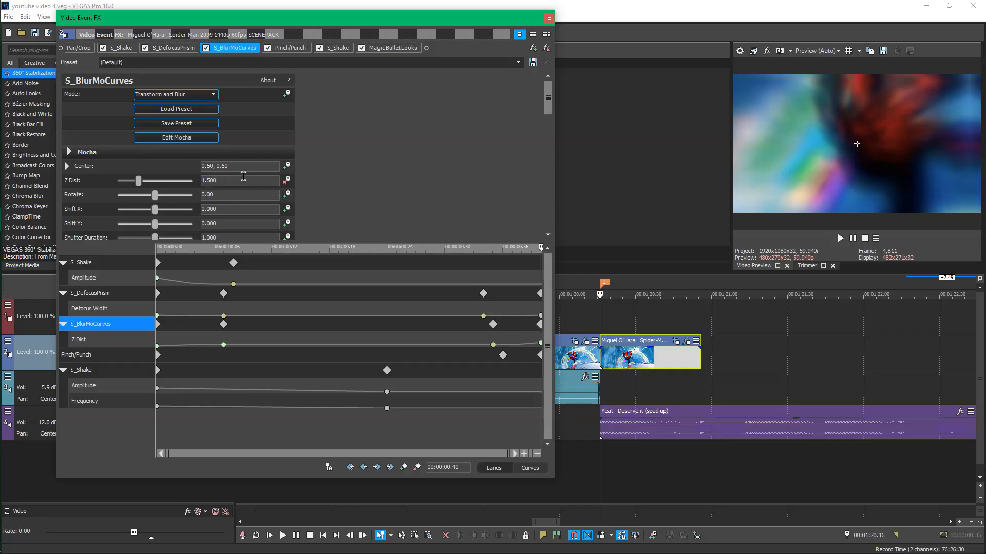
click(493, 324)
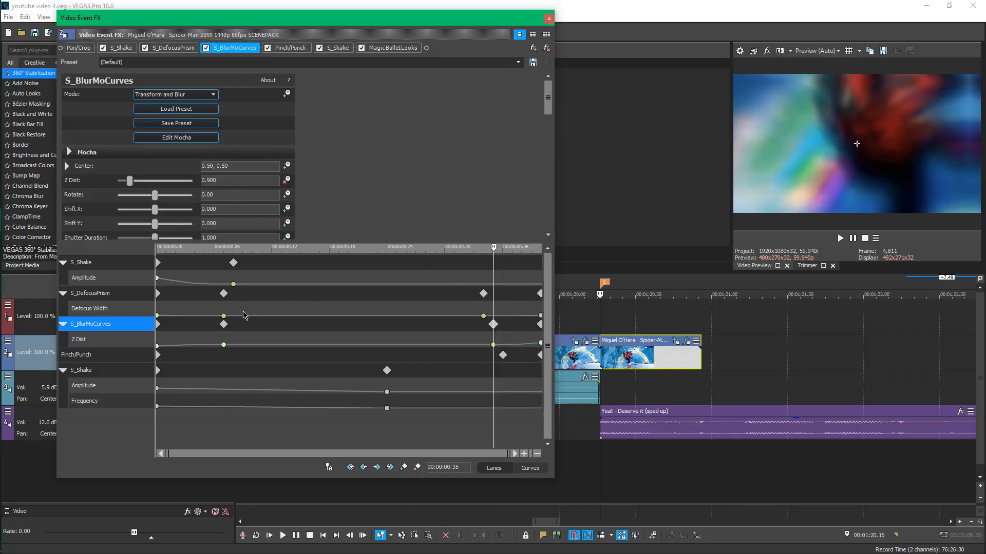
Check the Pinch/Punch Amount at its last two keyframes, then close the clip's effects and save the project
click(540, 355)
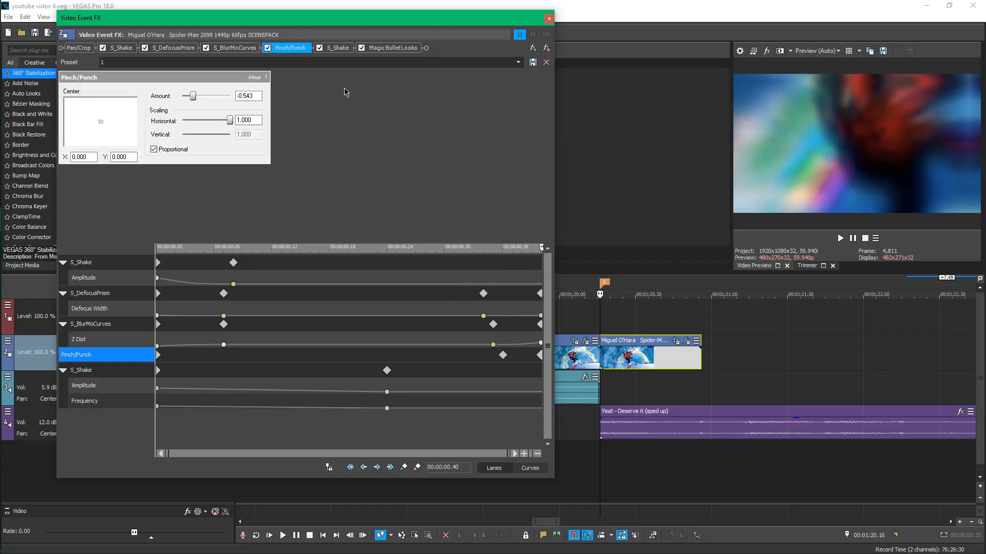
click(503, 356)
click(548, 19)
click(9, 16)
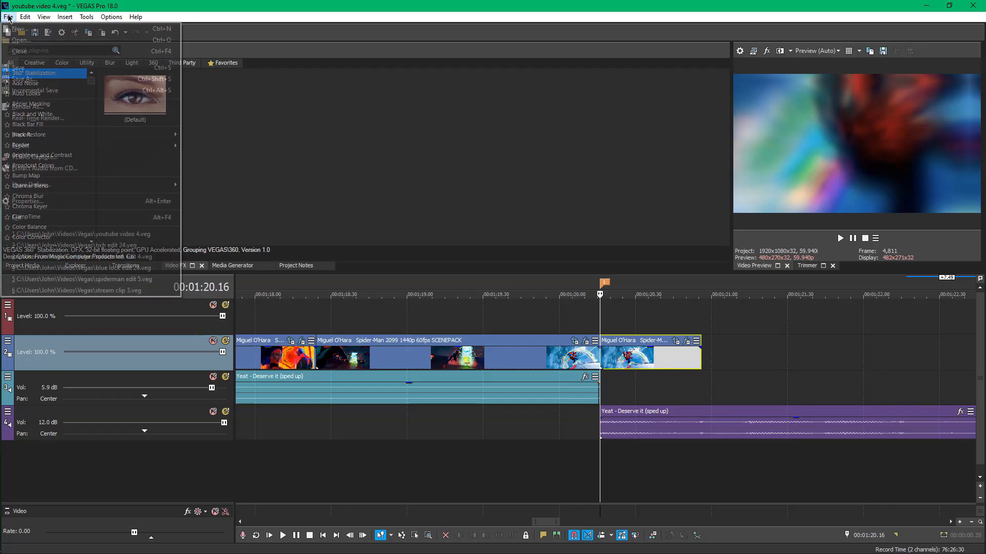
click(19, 67)
Add a timeline marker at the end of the last clip on the second track
scroll(728, 355, down, 2)
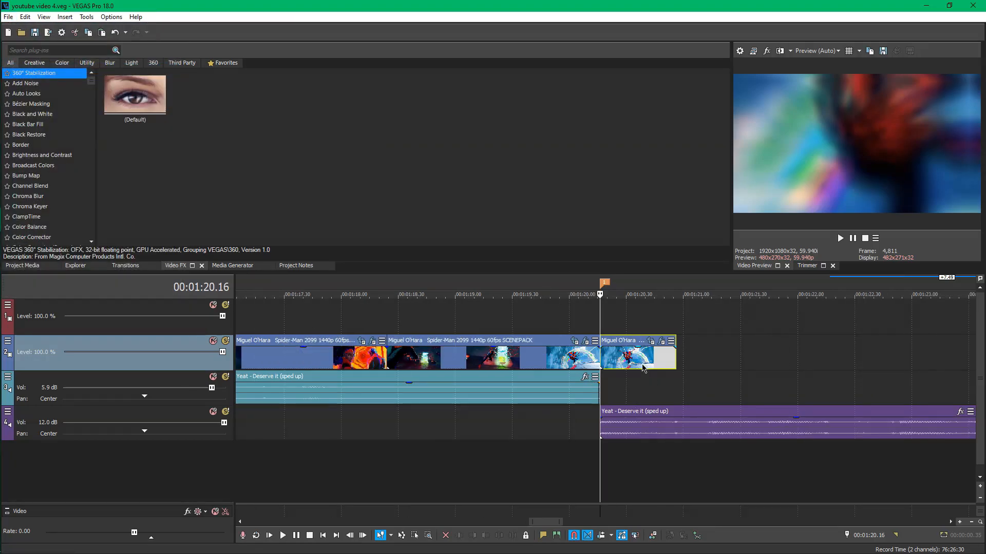
scroll(726, 355, down, 1)
click(651, 362)
key(m)
click(623, 320)
scroll(625, 320, up, 2)
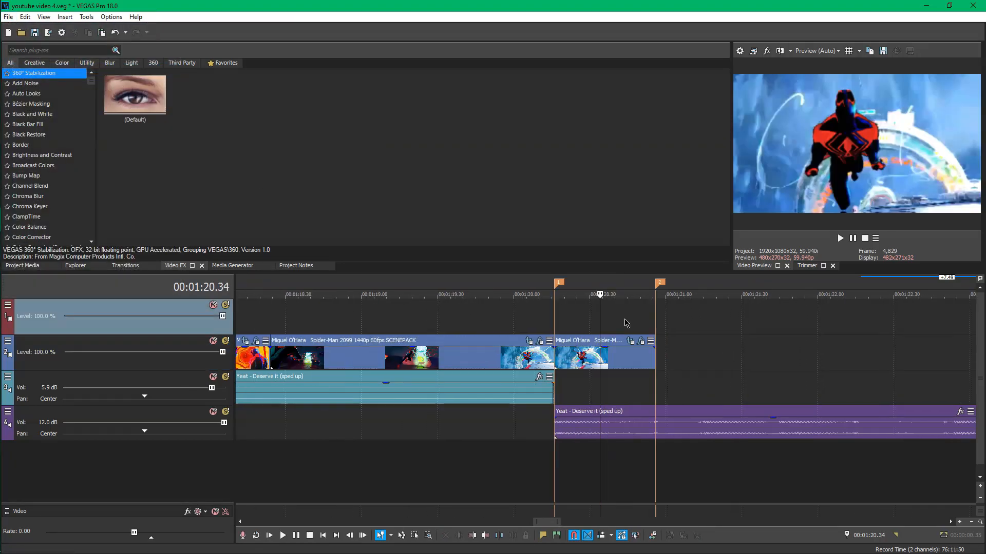
Check the frames of the preceding clip at 00:01:19.34 and 00:01:19.54, and save the project
click(447, 325)
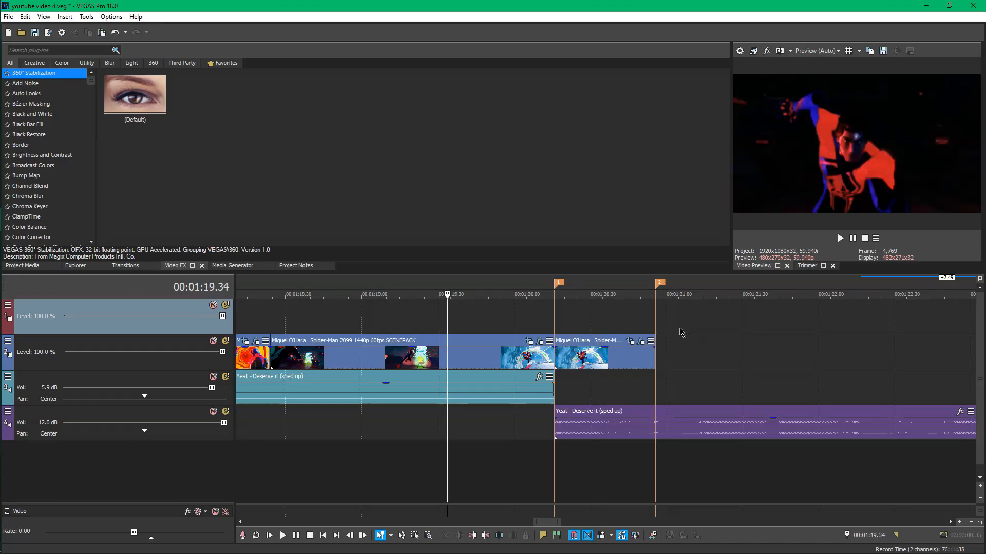
click(484, 322)
click(498, 315)
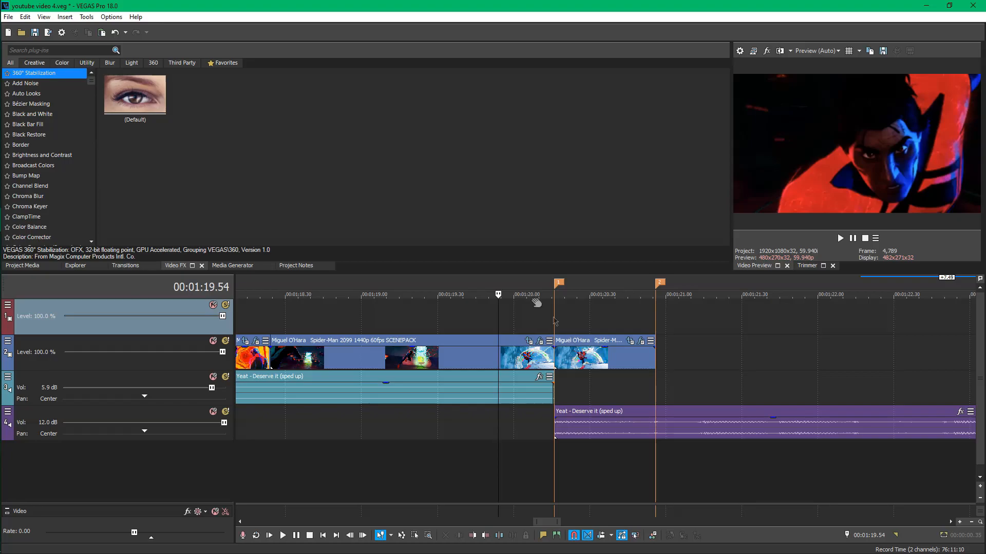
click(9, 17)
click(20, 68)
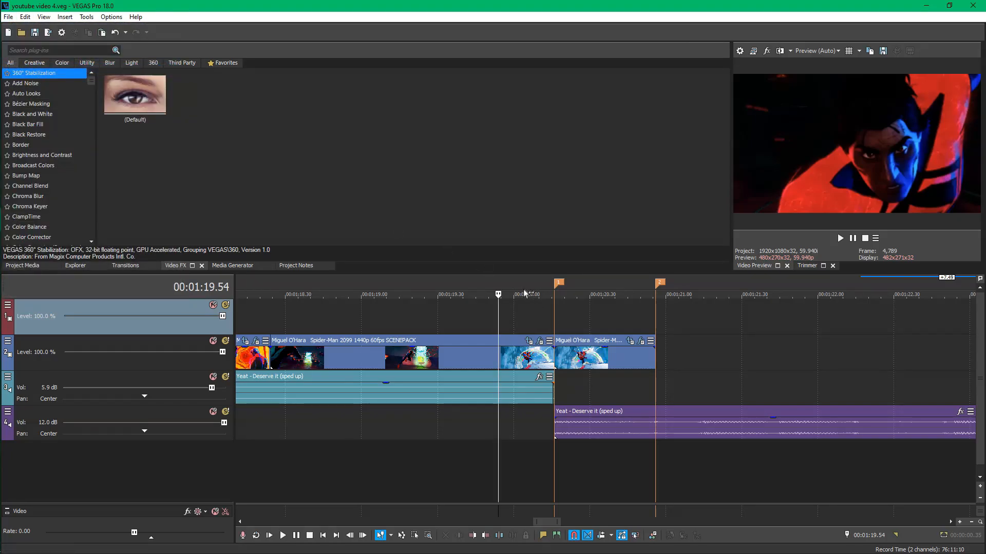
Play the transition between the two clips several times starting from 00:01:20.00, and save the project
click(514, 316)
key(space)
key(space)
key(space)
key(space)
key(space)
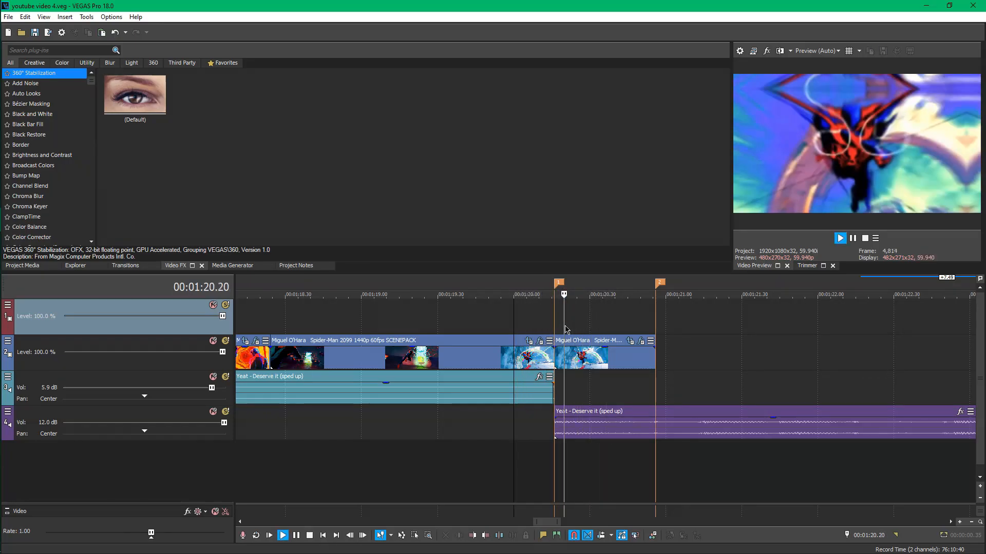
key(space)
key(space)
key(space)
key(space)
key(space)
key(space)
key(space)
key(space)
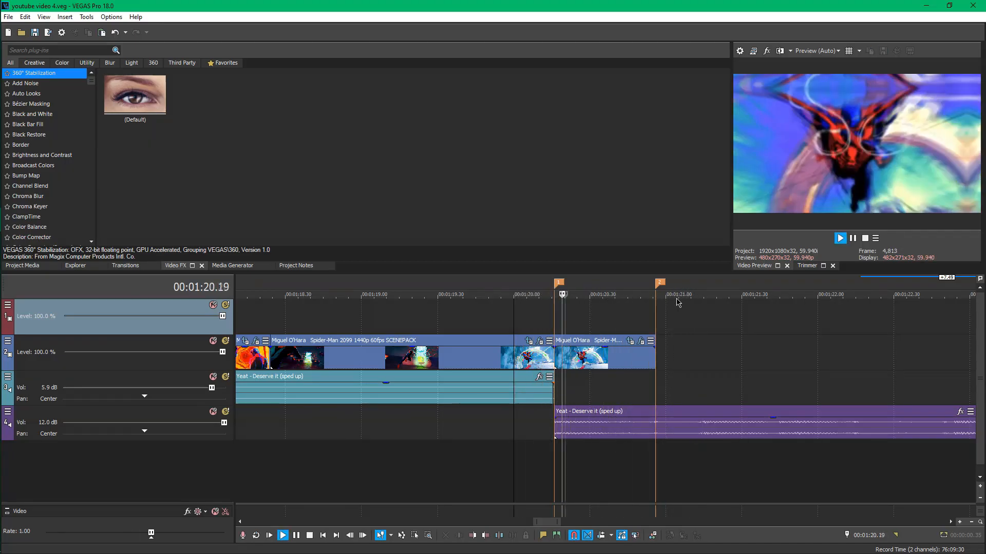
key(space)
click(9, 17)
click(19, 67)
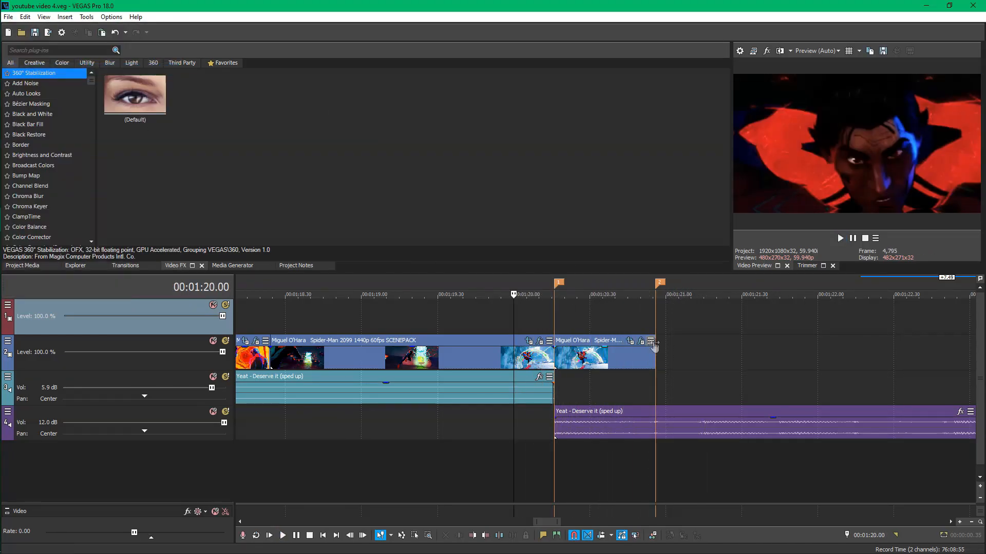
Duplicate the last clip onto the empty track directly above it, aligned with the original, and save the project
click(615, 354)
drag(627, 354, 615, 327)
click(623, 319)
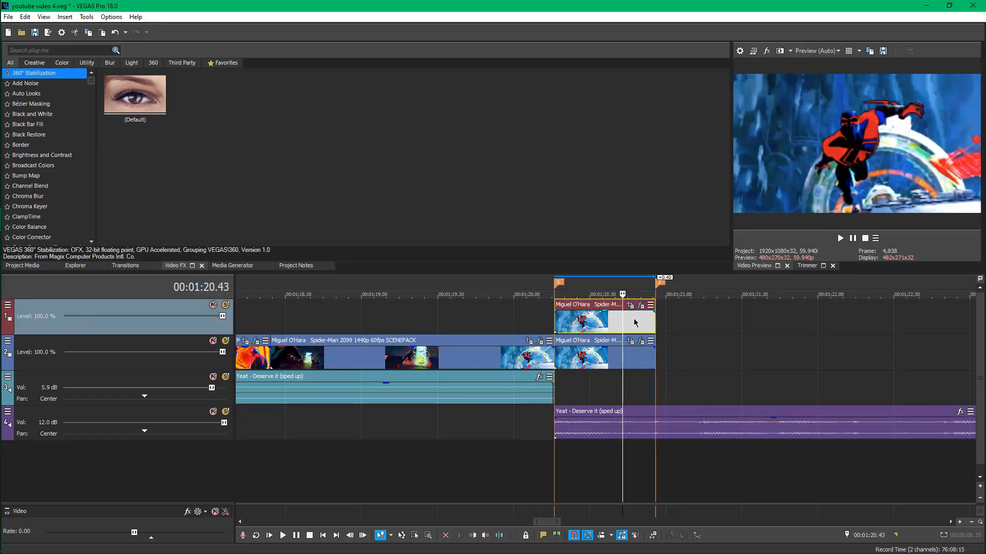
scroll(624, 327, down, 2)
scroll(559, 330, down, 1)
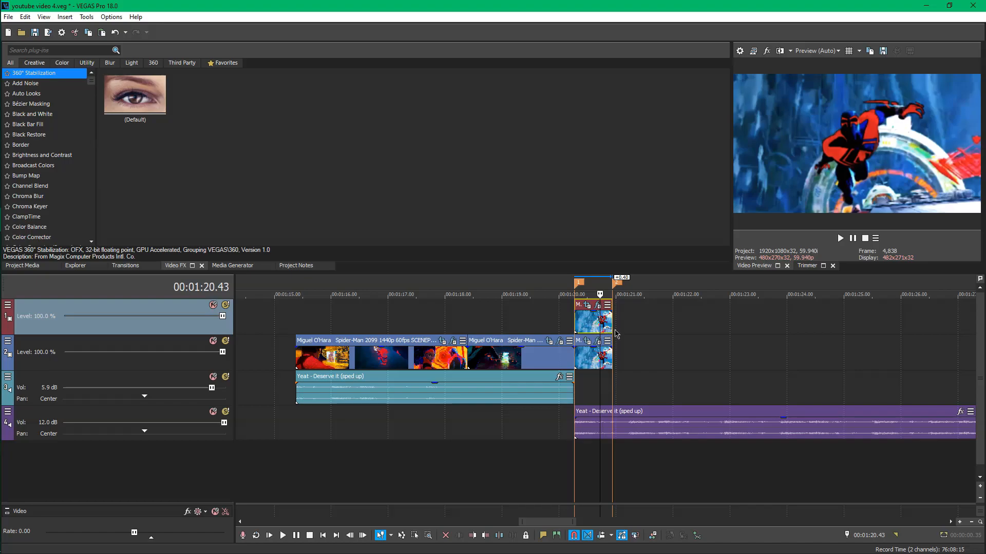
scroll(616, 334, up, 4)
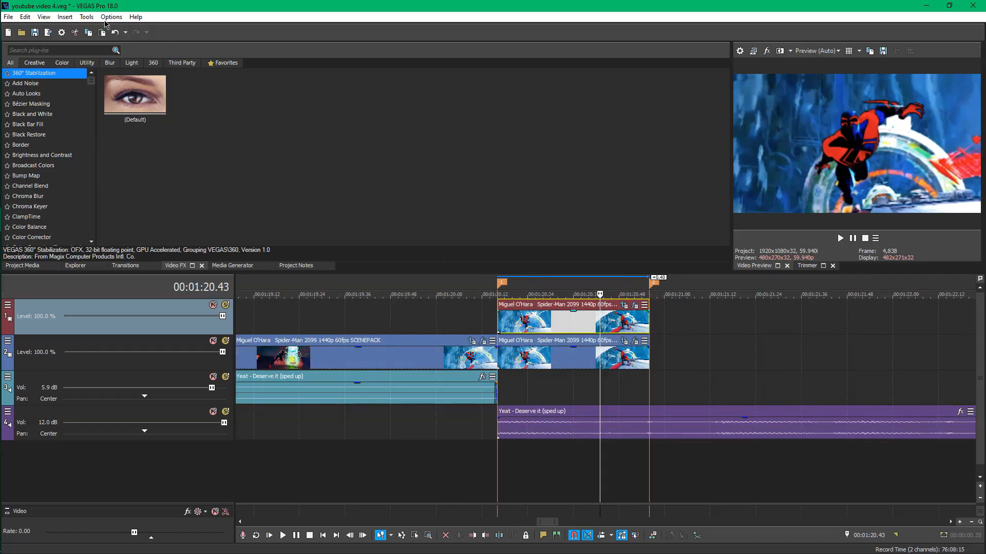
click(10, 18)
click(20, 68)
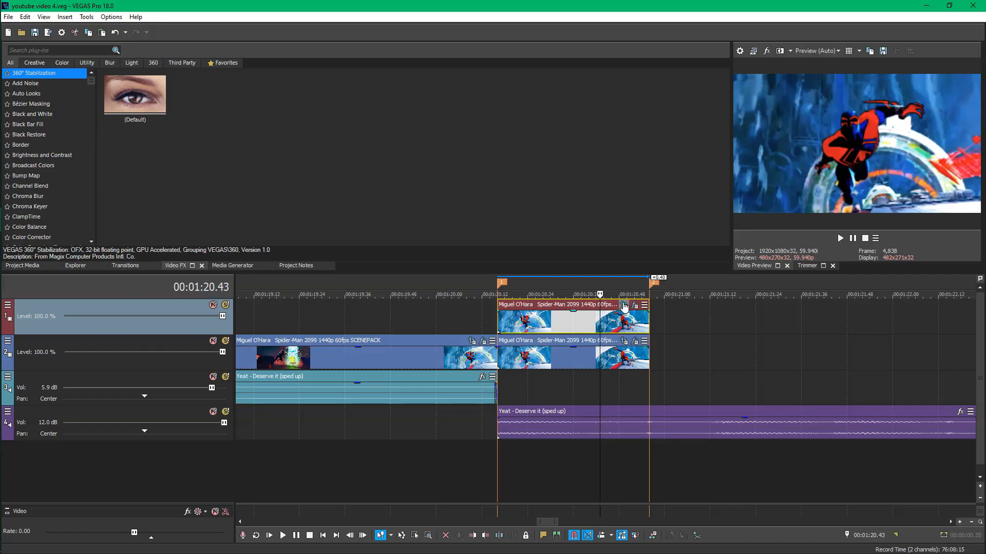
Compare the original clip and its copy at several frames up to 00:01:20.44, and save the project
click(625, 353)
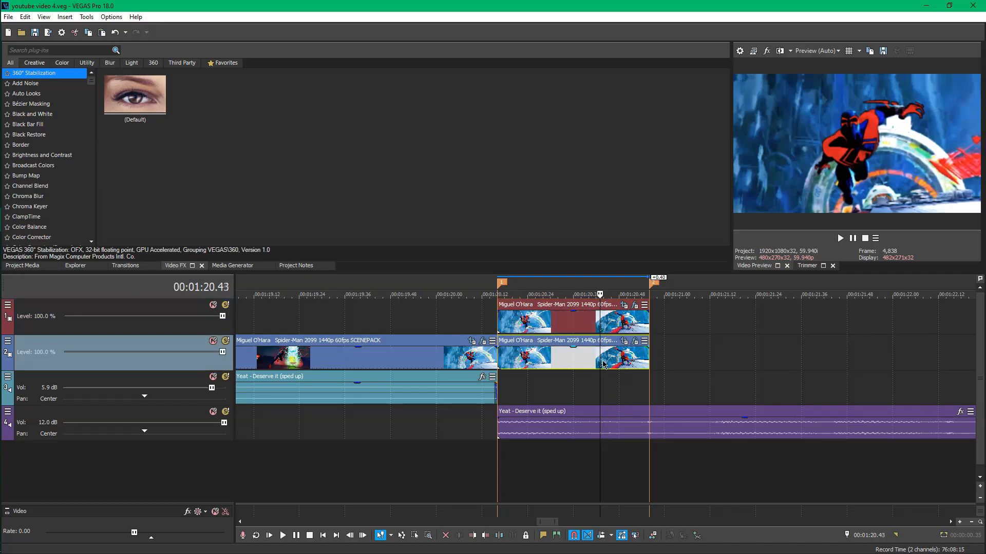
key(Right)
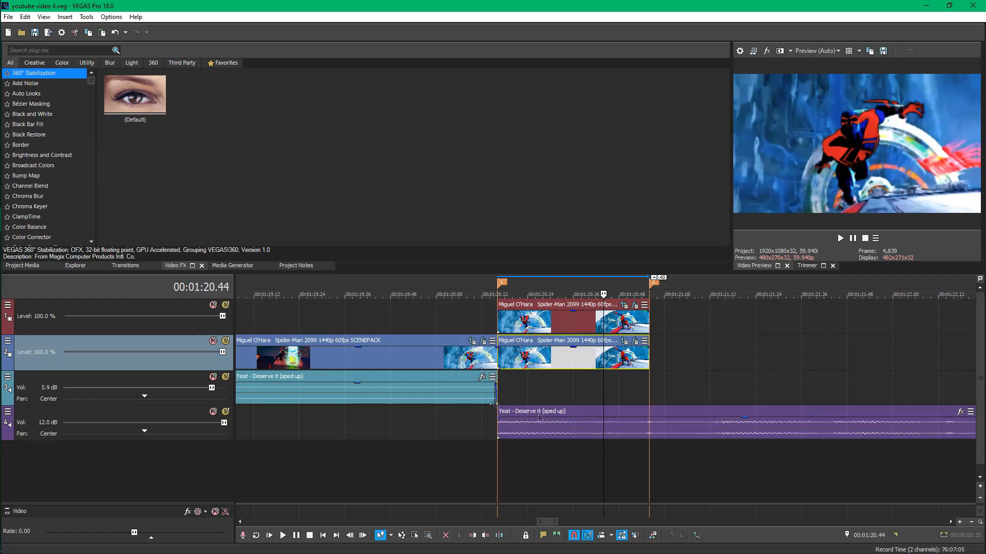
click(584, 319)
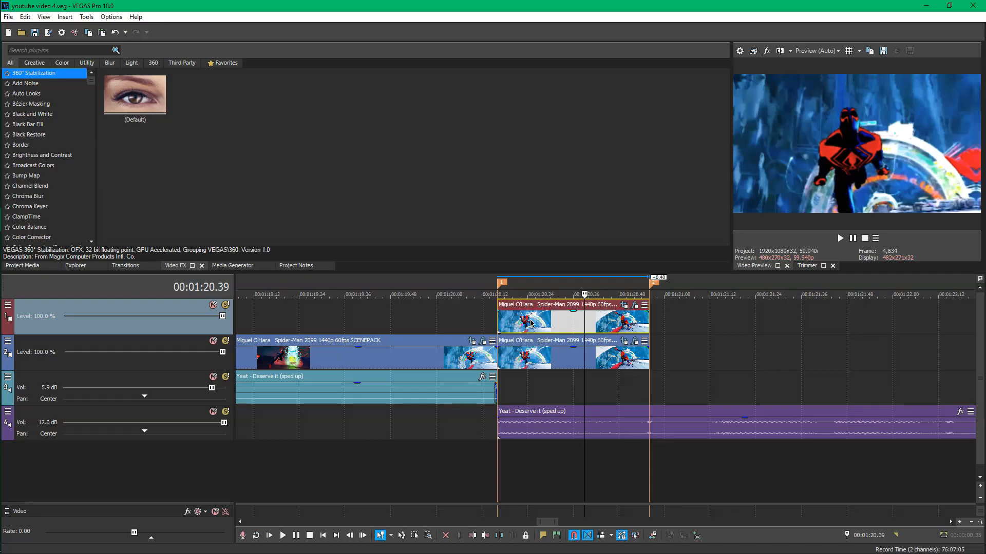
click(553, 357)
click(558, 327)
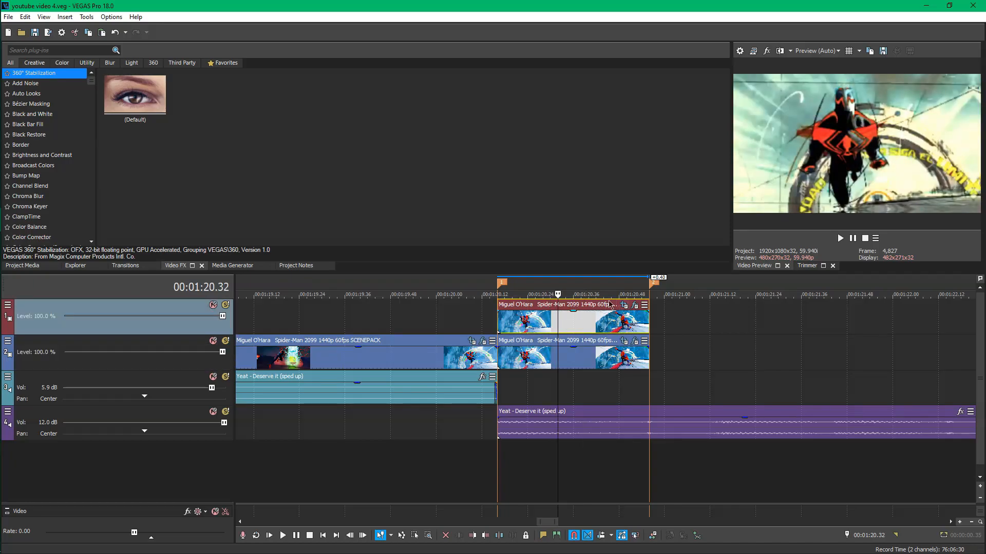
click(471, 319)
click(604, 321)
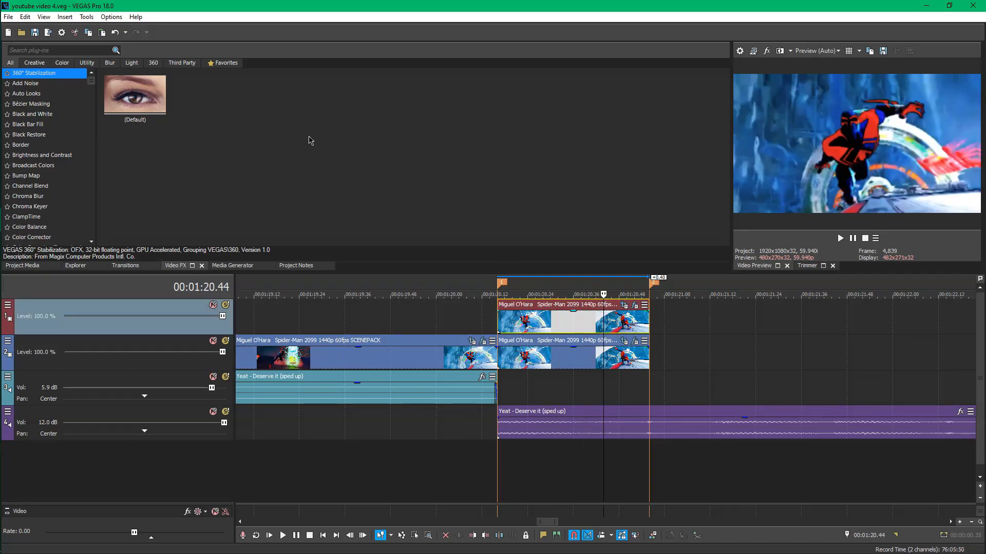
click(10, 18)
click(26, 67)
Add a Pan/Crop keyframe at 00:00:00.08 on the upper copy, shrinking the crop frame to about 1,089 x 613
click(624, 305)
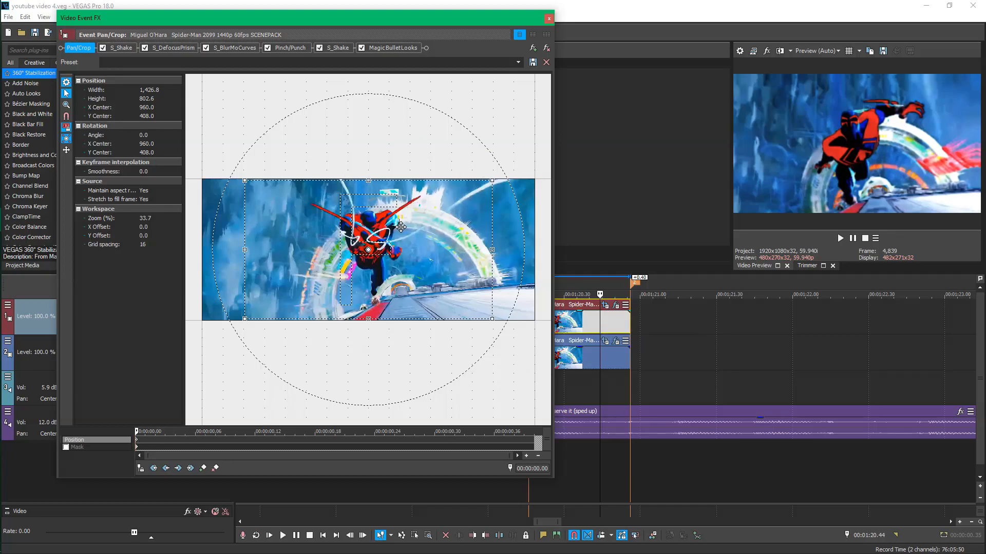
click(535, 443)
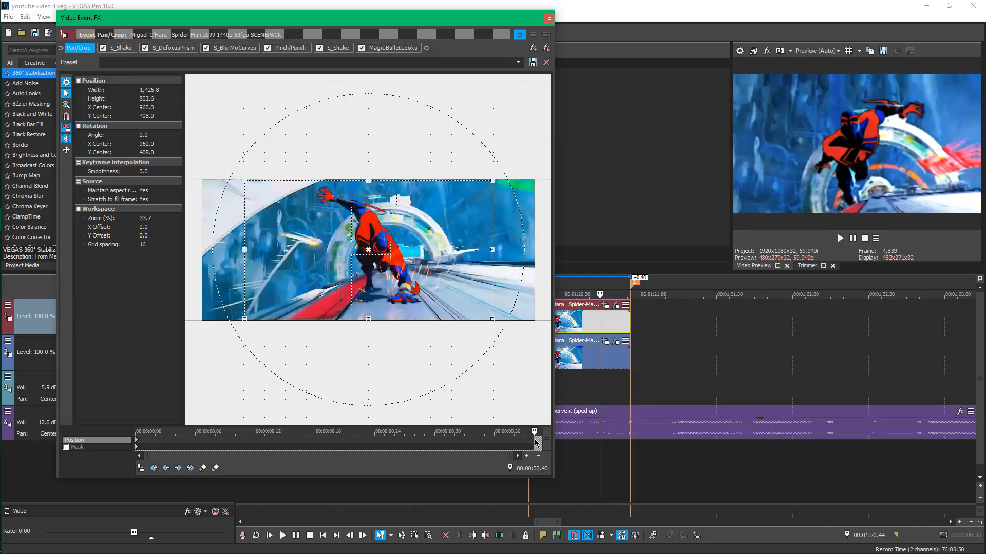
drag(195, 443, 214, 443)
drag(492, 188, 471, 196)
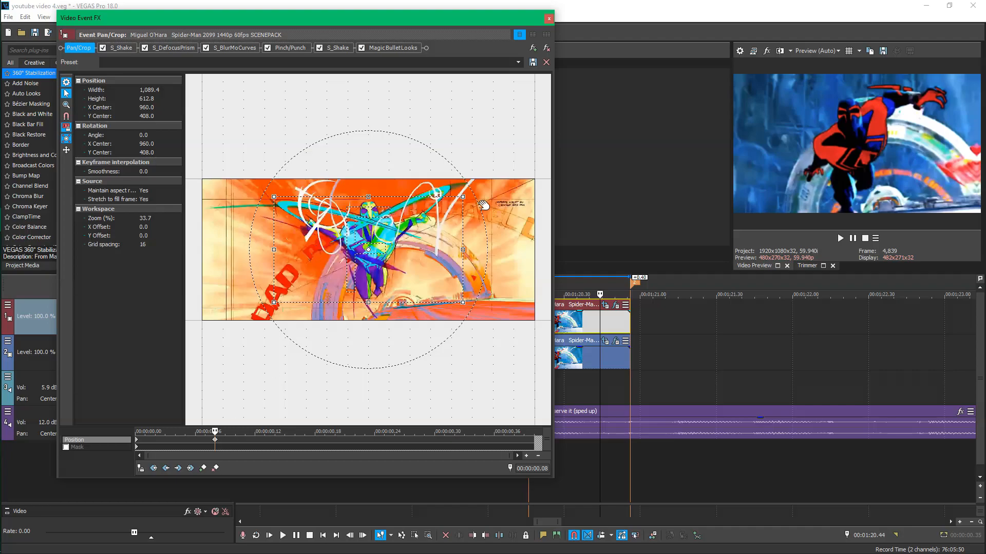
Shrink the upper copy's crop frame to about 892 x 502 at 00:00:00.40, close Pan/Crop, and save the project
click(534, 432)
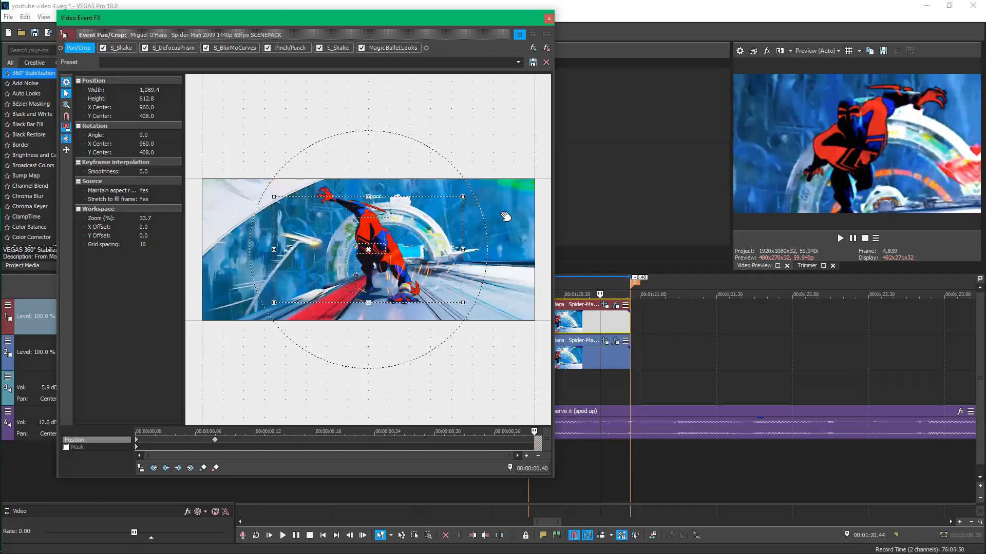
drag(462, 197, 445, 206)
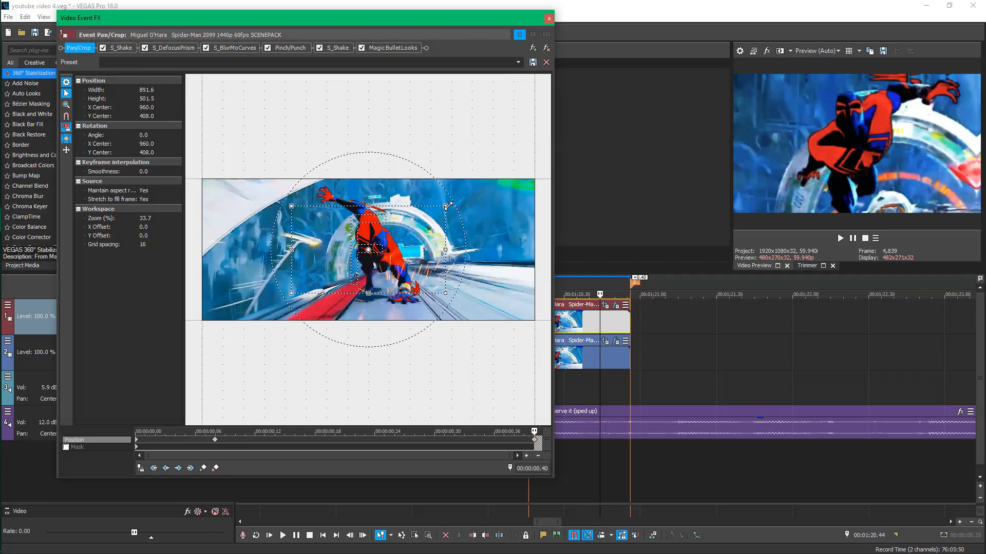
click(214, 445)
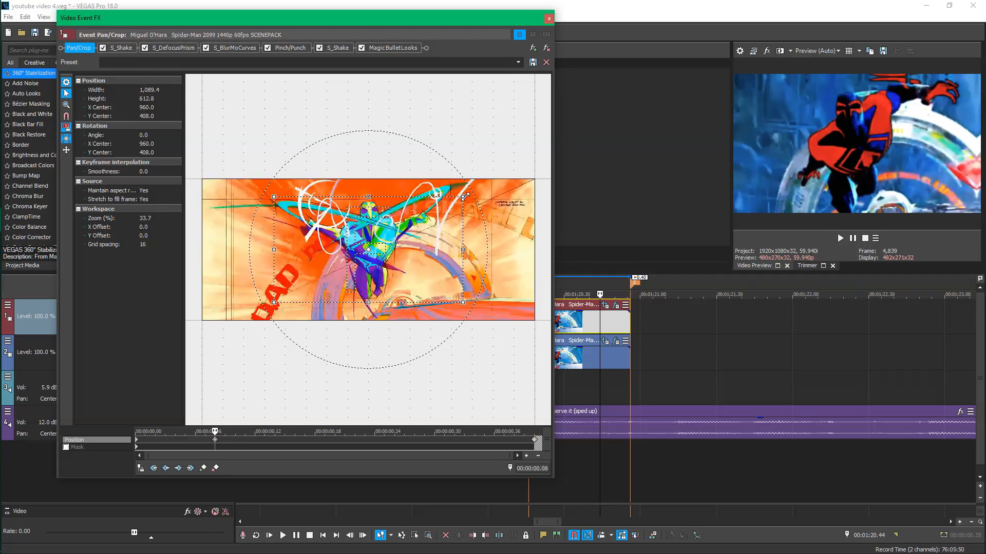
click(548, 18)
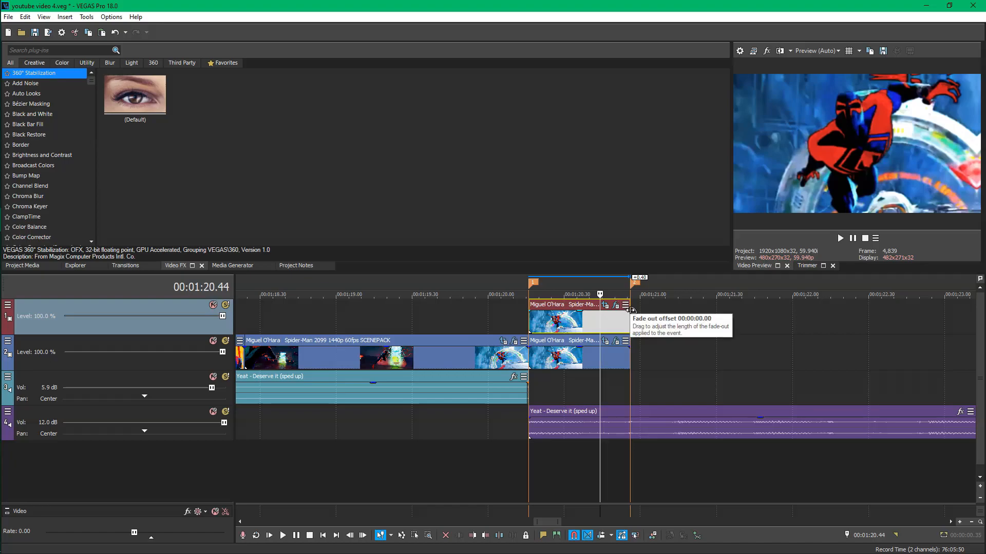
click(8, 17)
click(31, 68)
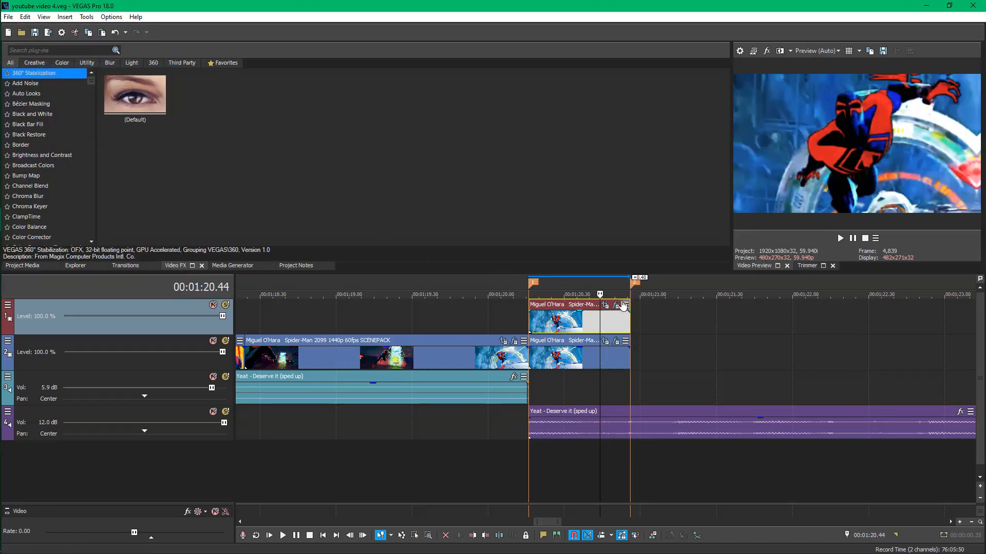
Give the upper copy a fade-out across its whole length with its opacity lowered to about half, and save the project
drag(631, 310, 539, 324)
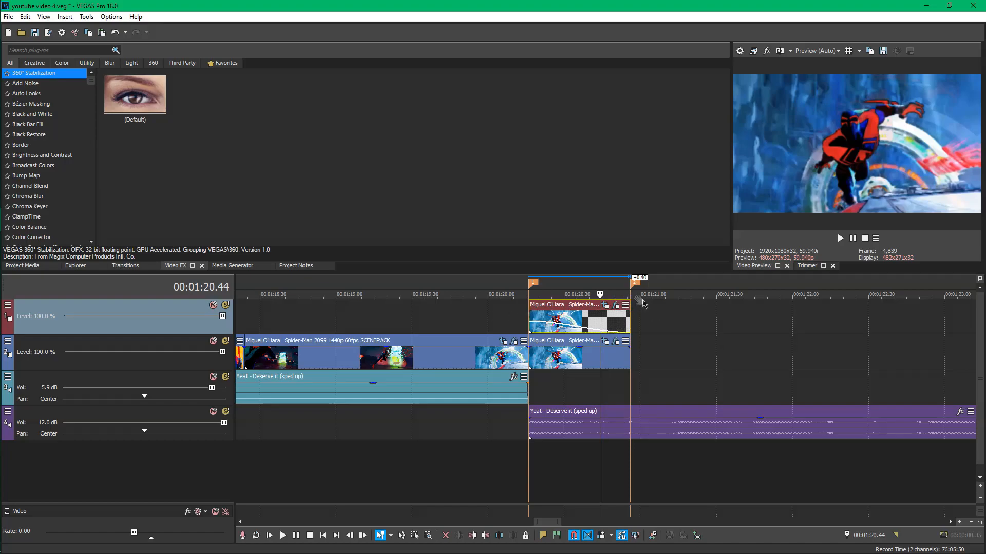
click(8, 17)
click(29, 67)
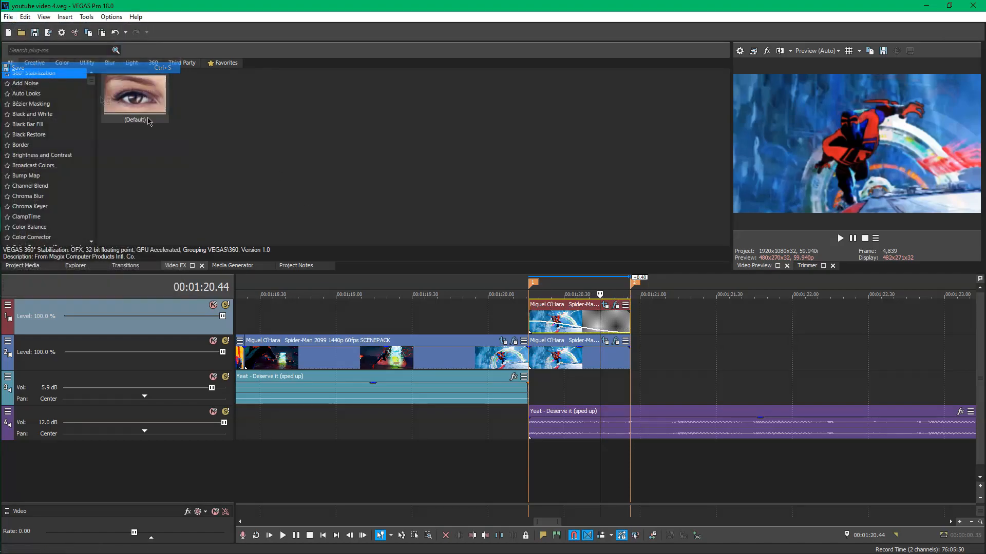
Play the transition with the fading upper copy from just before the cut to review the overlay
click(506, 319)
key(space)
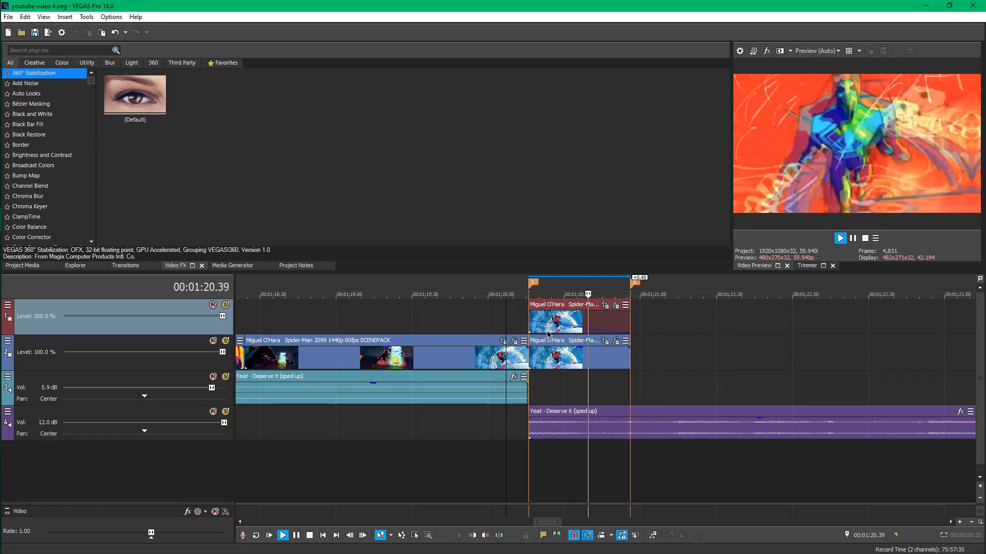
key(space)
click(518, 320)
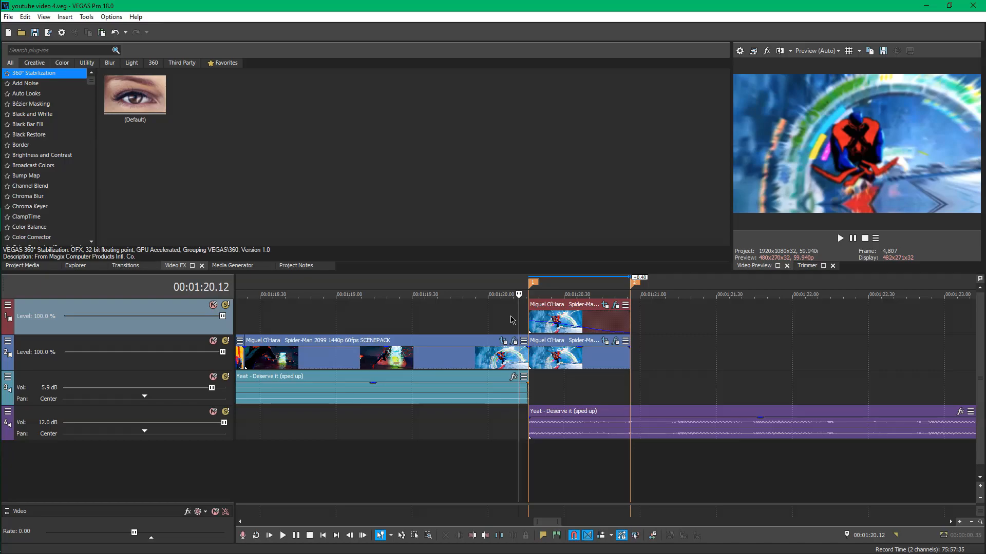
click(514, 321)
key(space)
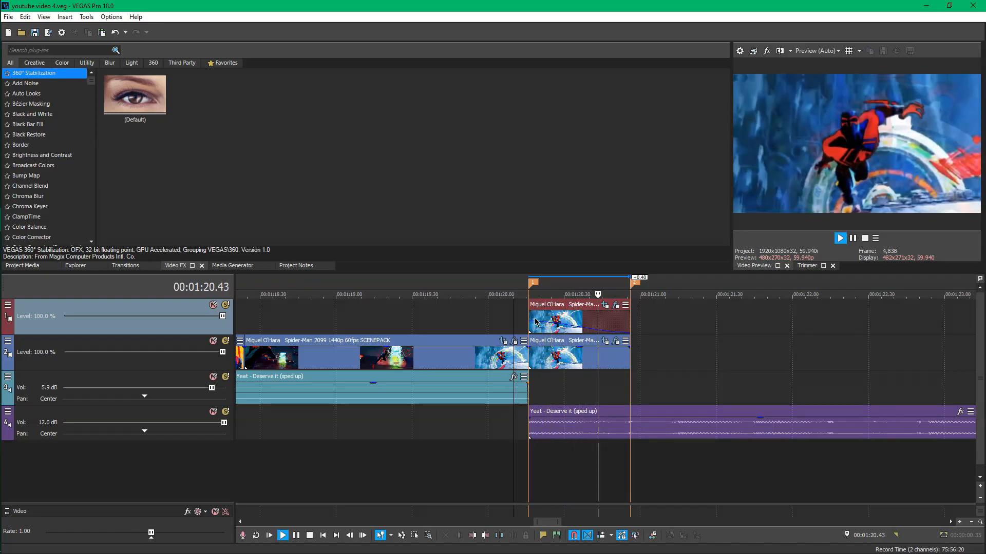
key(space)
Fine-tune the upper copy's opacity, raising it slightly above 52%, and replay the transition
drag(536, 322, 546, 325)
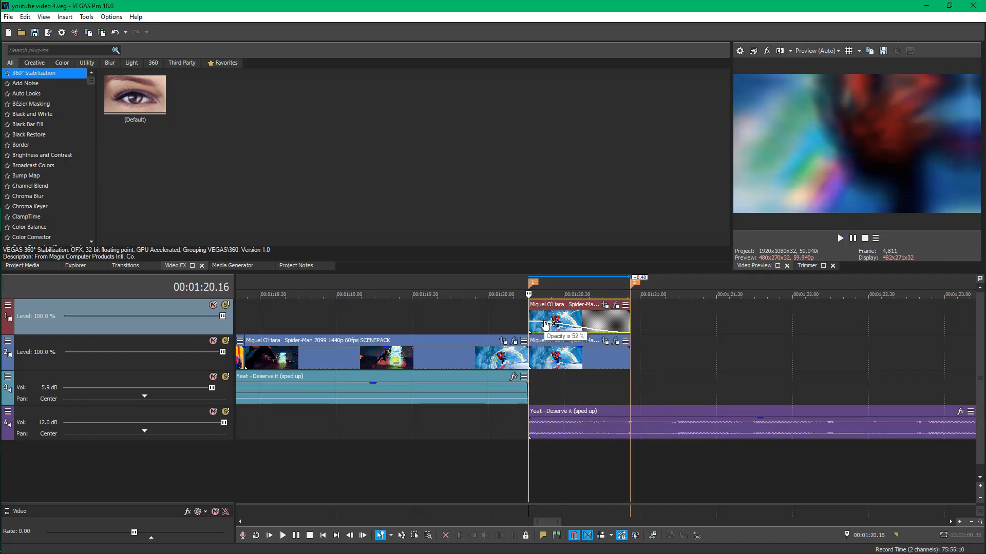
drag(546, 325, 547, 322)
key(space)
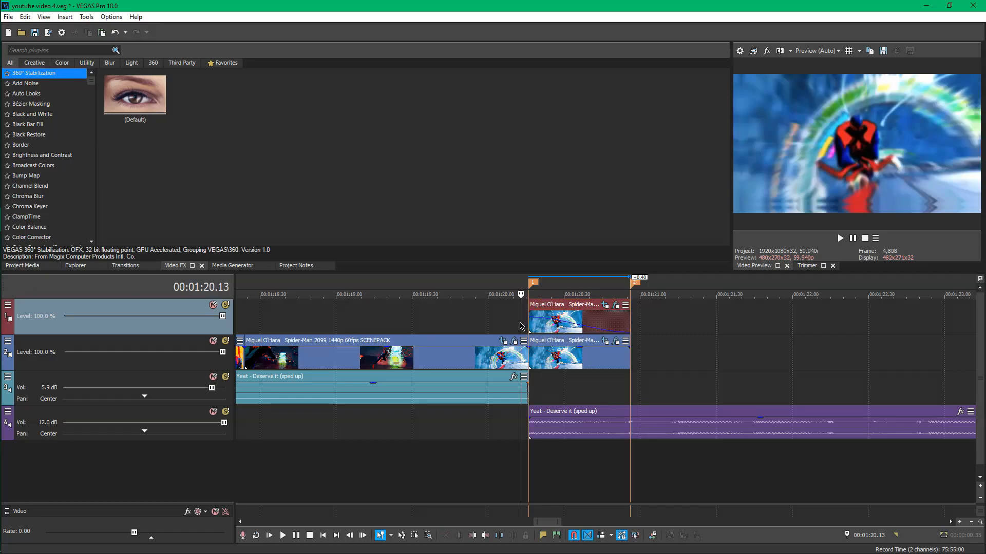
key(space)
key(space)
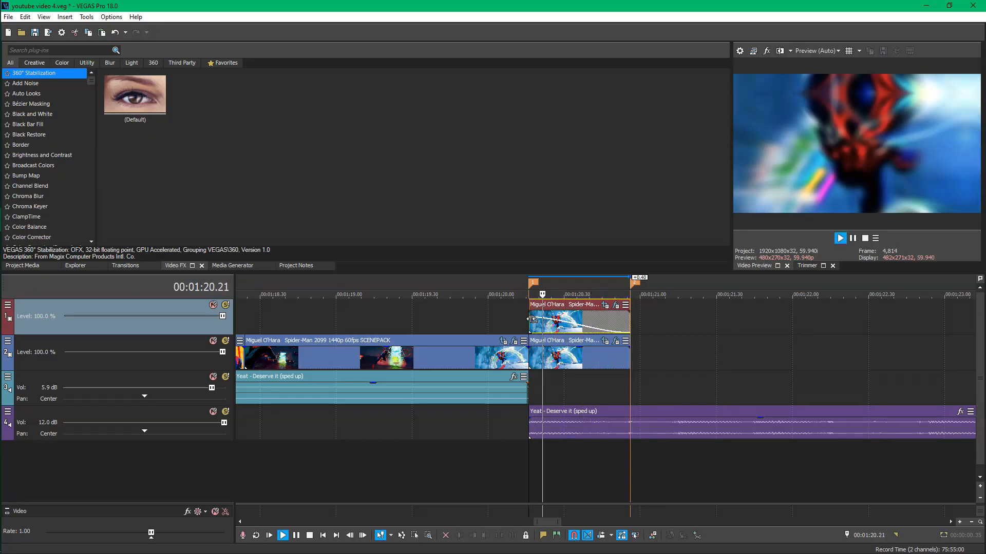
Replay the transition to check the upper copy's adjusted opacity, and save the project
key(space)
key(space)
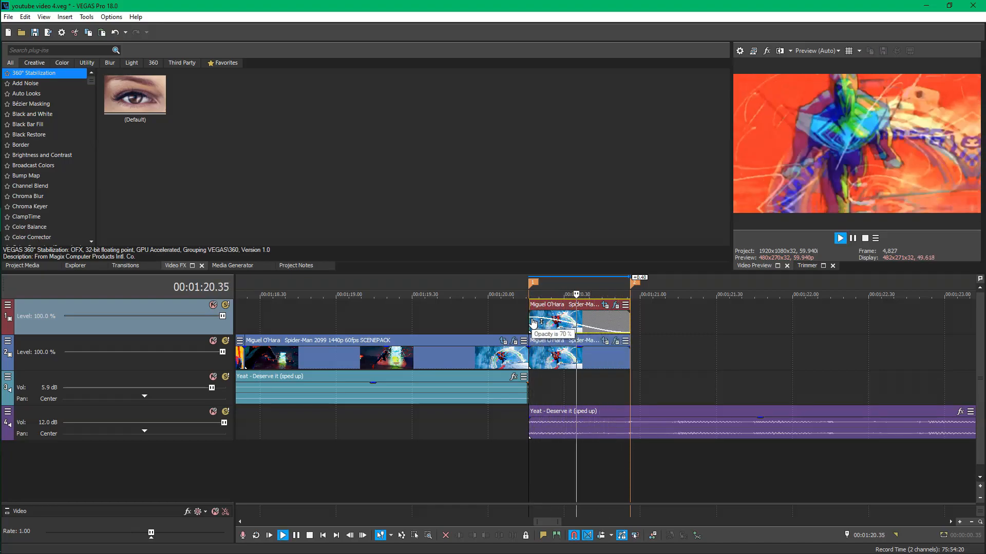
key(space)
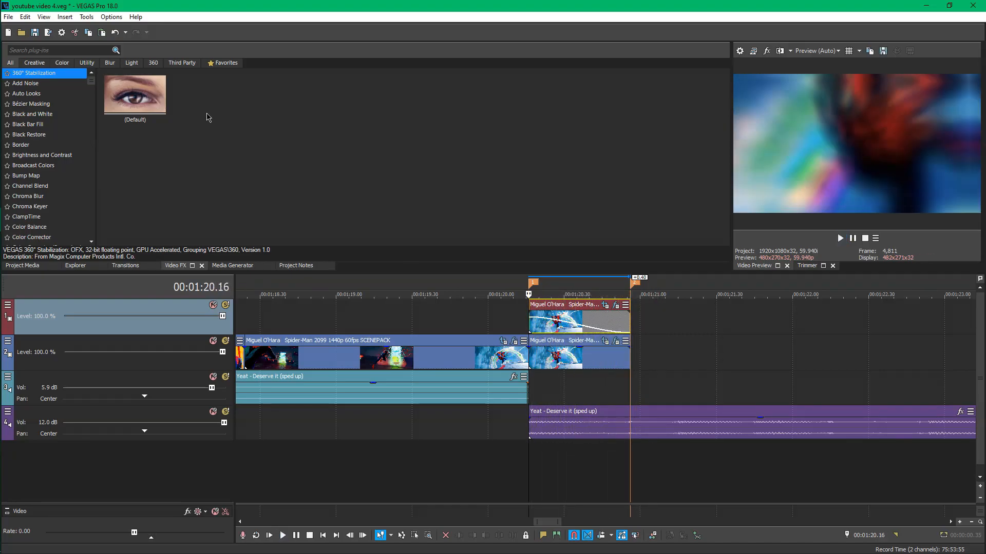
click(8, 17)
click(20, 68)
scroll(598, 360, down, 3)
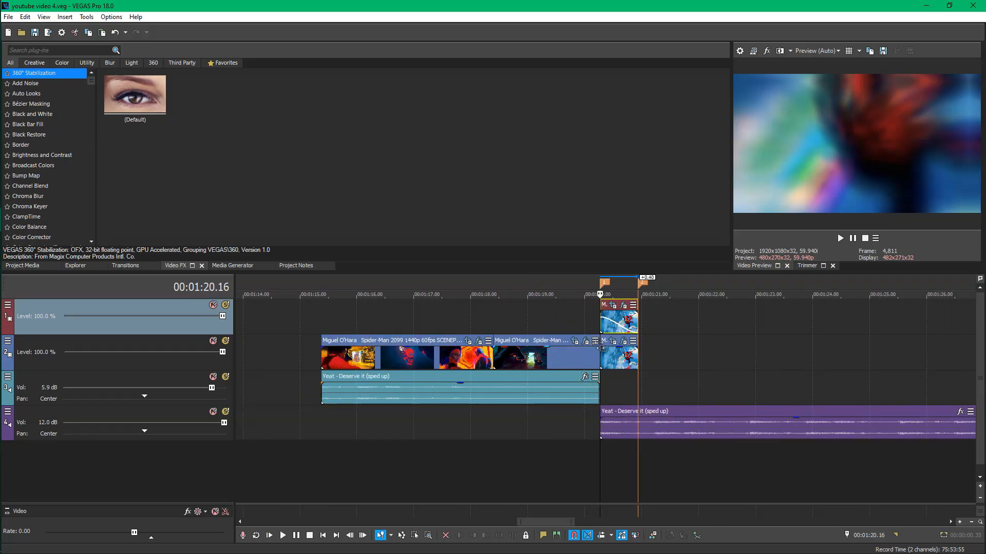
click(9, 17)
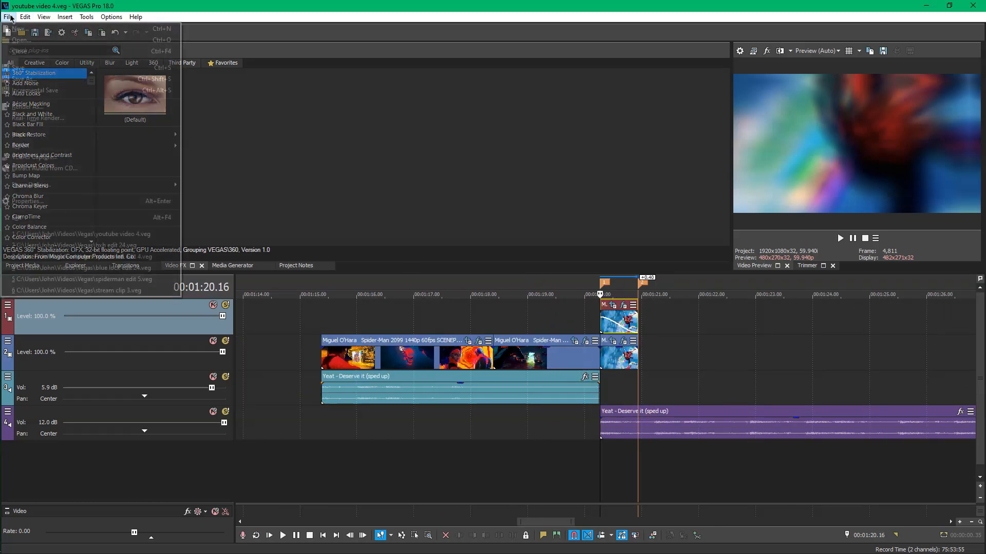
click(20, 67)
Open the first clip's event effects chain for a look, close it, and inspect the frames just before the cut
scroll(653, 386, up, 3)
click(582, 331)
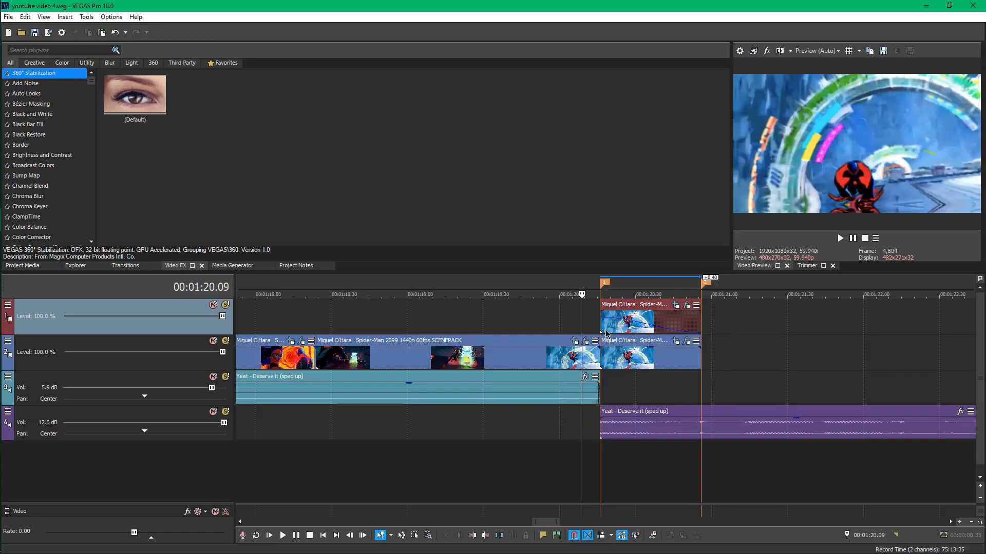
click(585, 341)
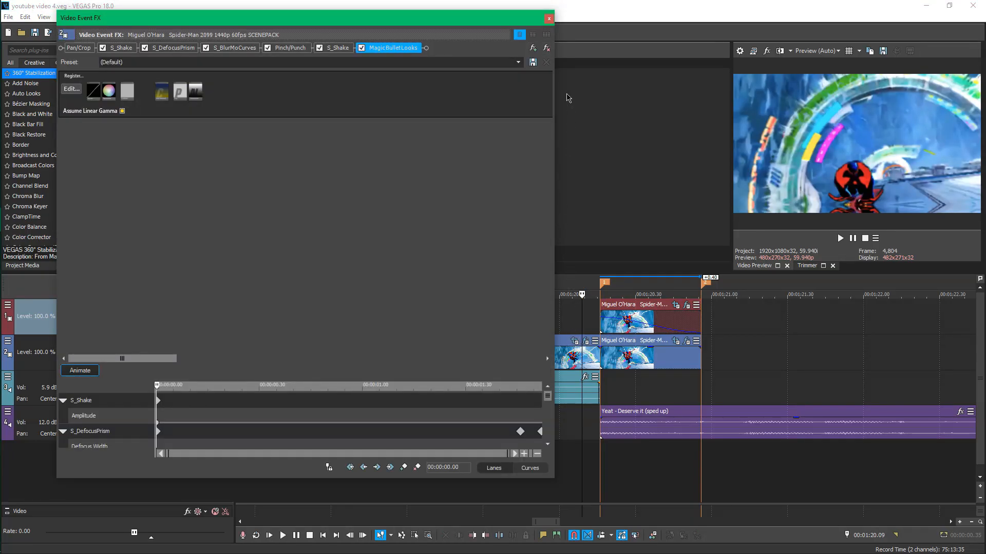
click(549, 19)
click(590, 328)
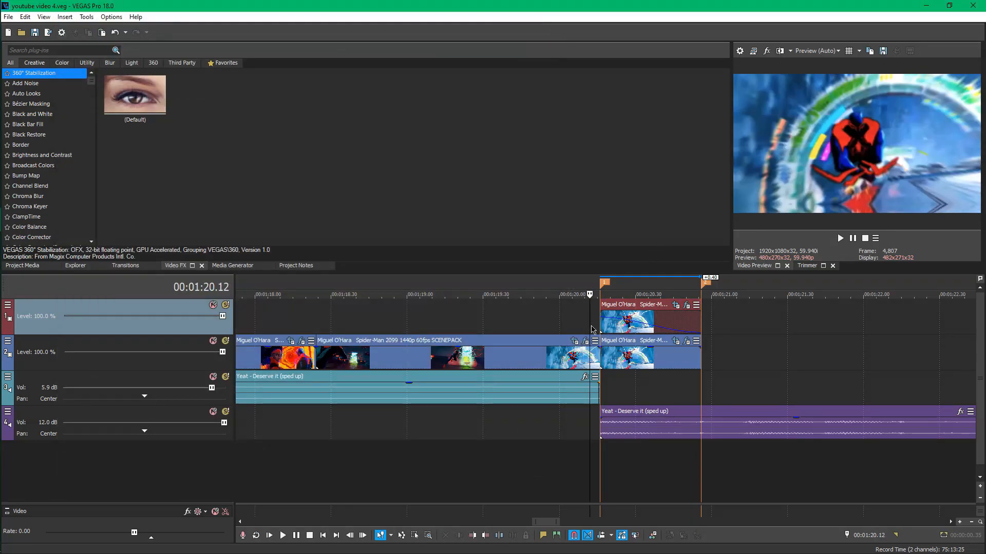
scroll(591, 329, up, 3)
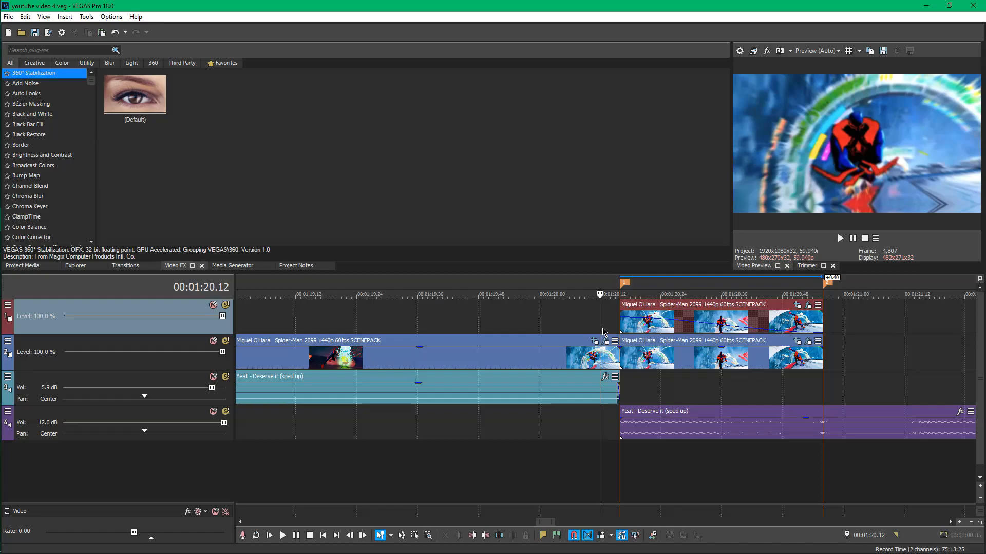
scroll(640, 343, down, 2)
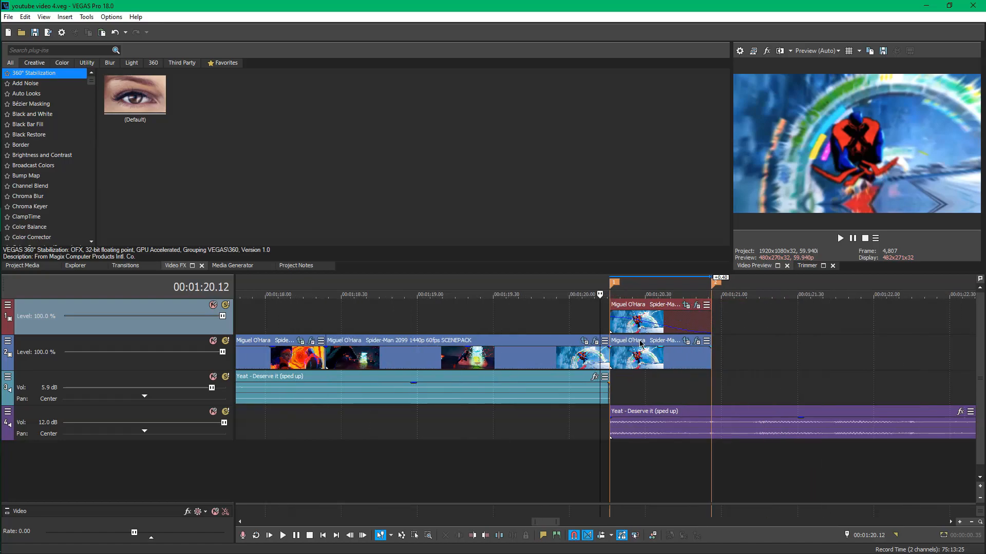
click(594, 330)
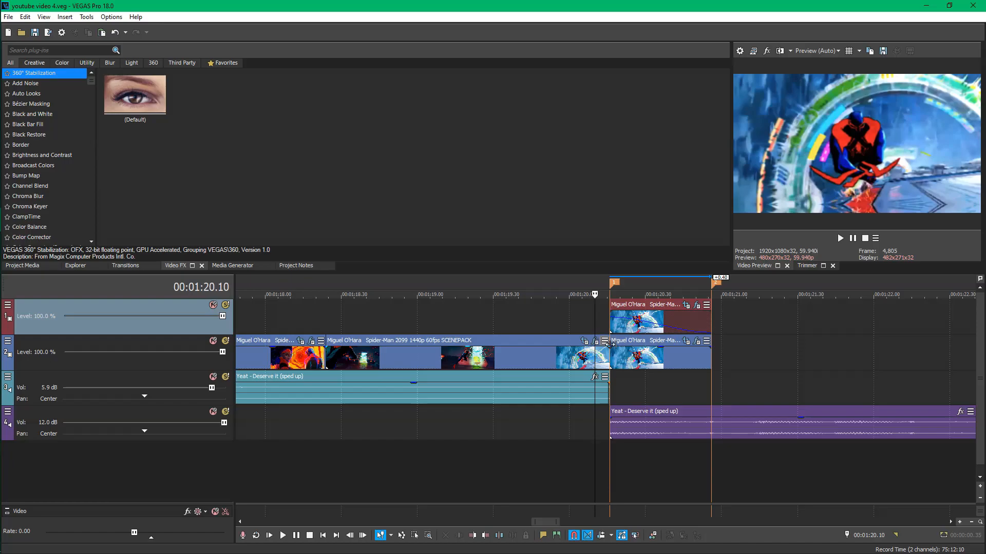
Inspect several frames of the second clip under its fading upper copy, near its start, middle and end
click(626, 354)
scroll(710, 369, down, 1)
click(609, 356)
click(656, 356)
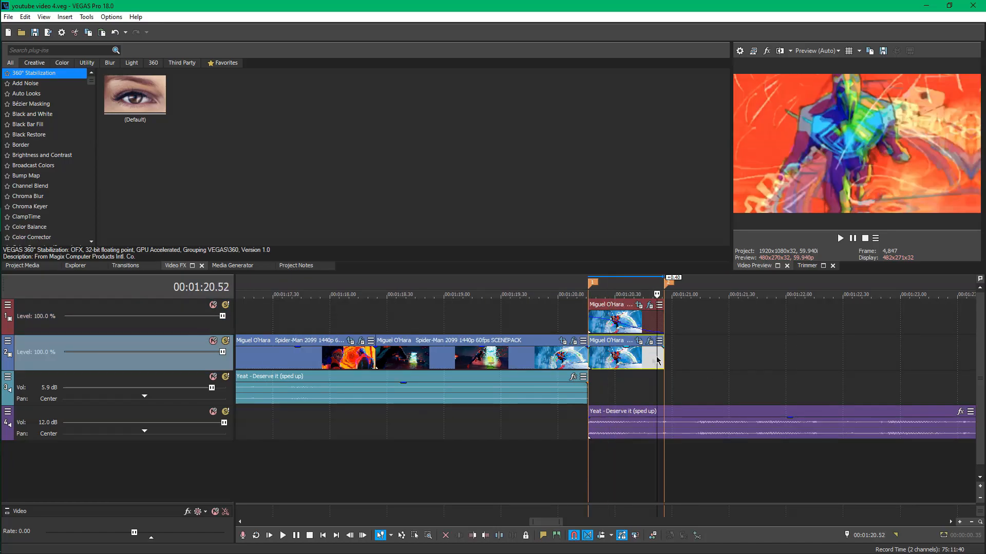
click(630, 356)
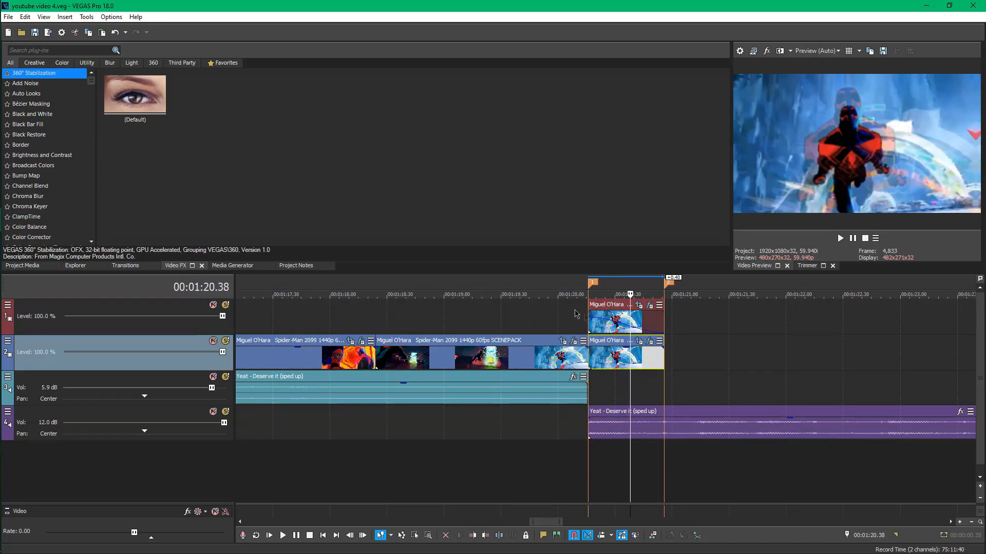
Place the playhead just before the cut at 00:01:20.09 and save the project
click(575, 331)
click(8, 18)
click(18, 68)
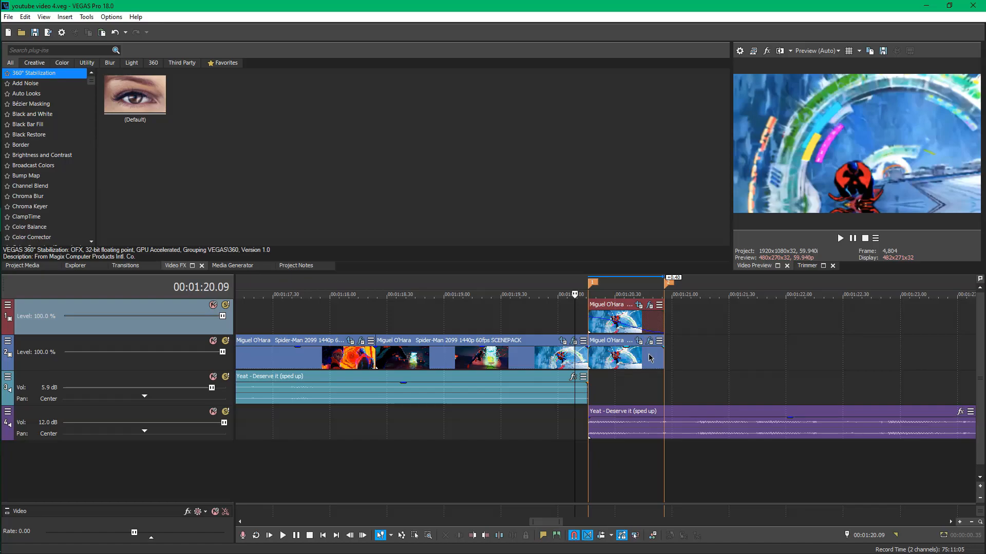
scroll(651, 357, up, 1)
click(8, 17)
click(19, 68)
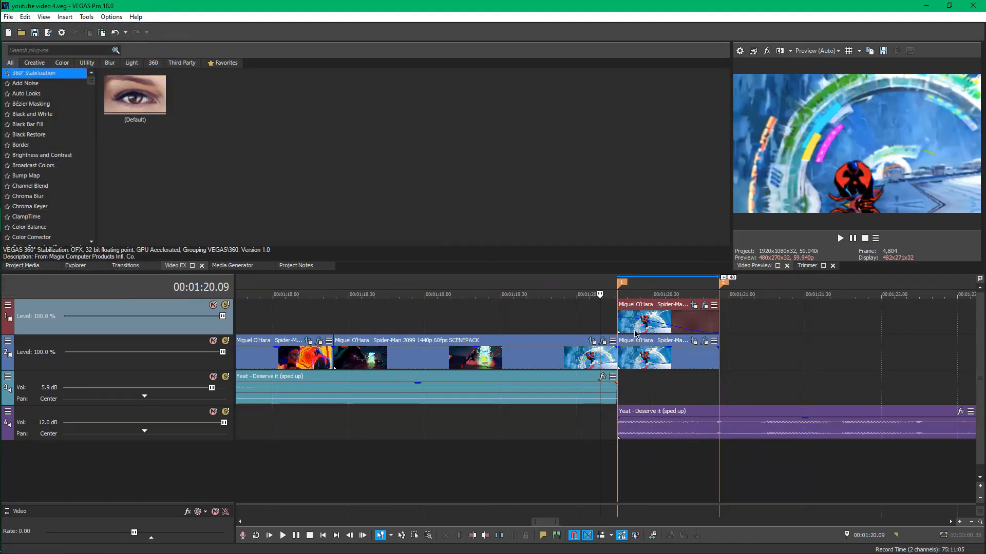